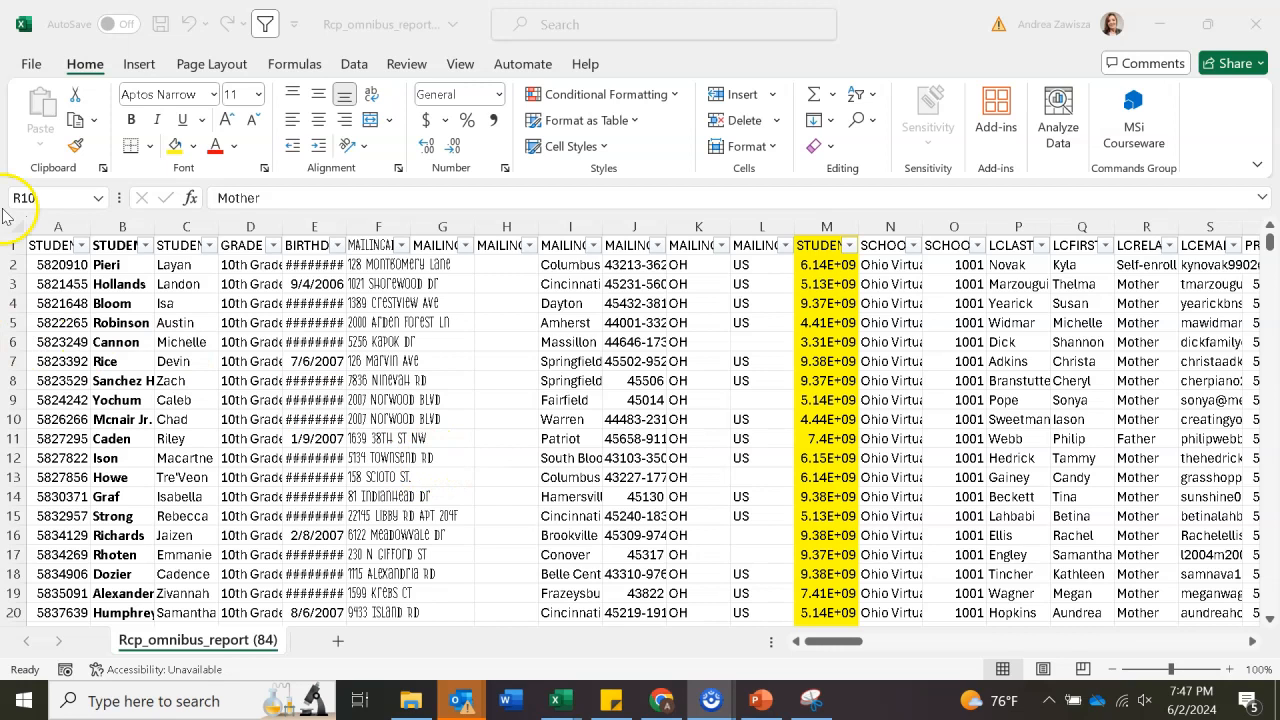
click(60, 267)
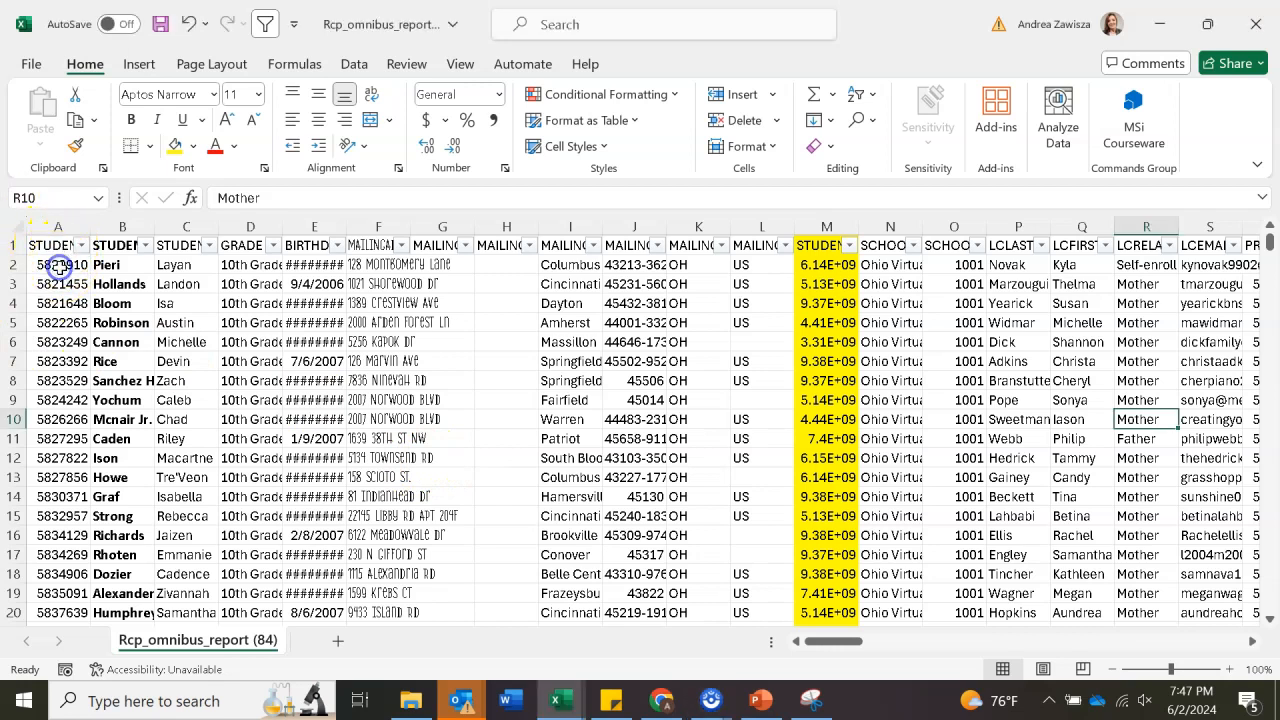
click(145, 272)
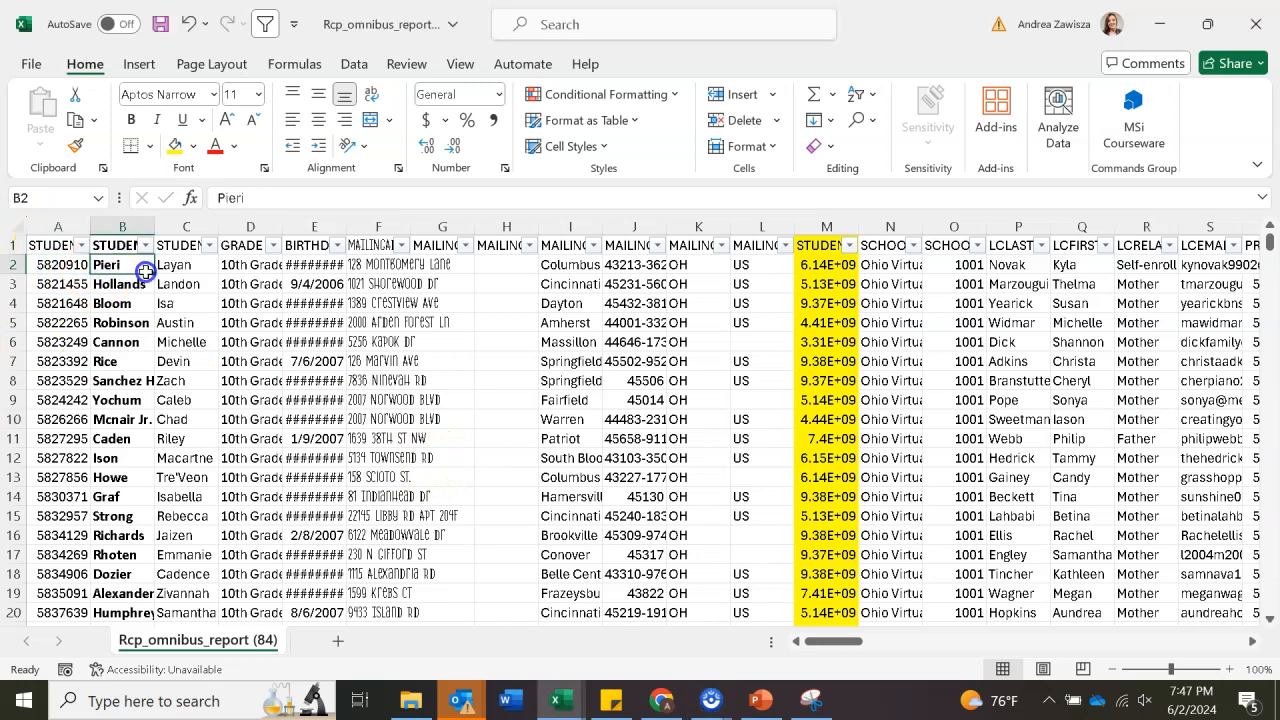
click(424, 264)
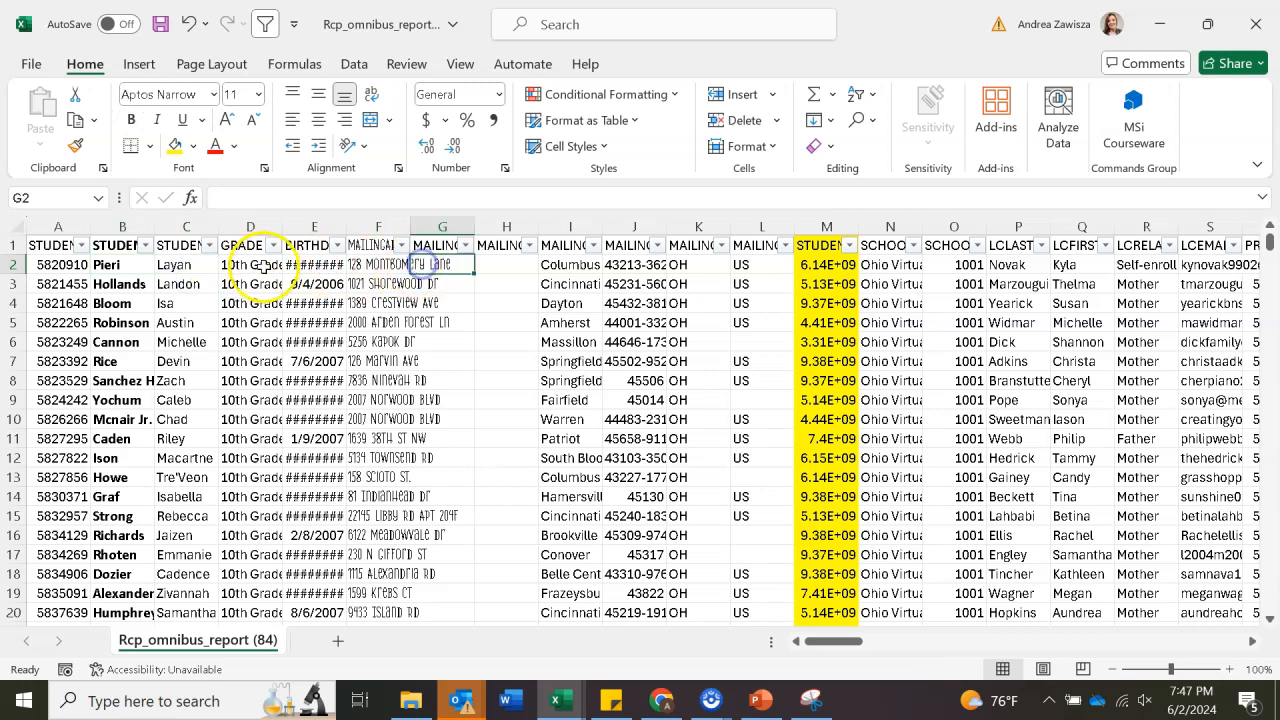
click(118, 266)
click(78, 267)
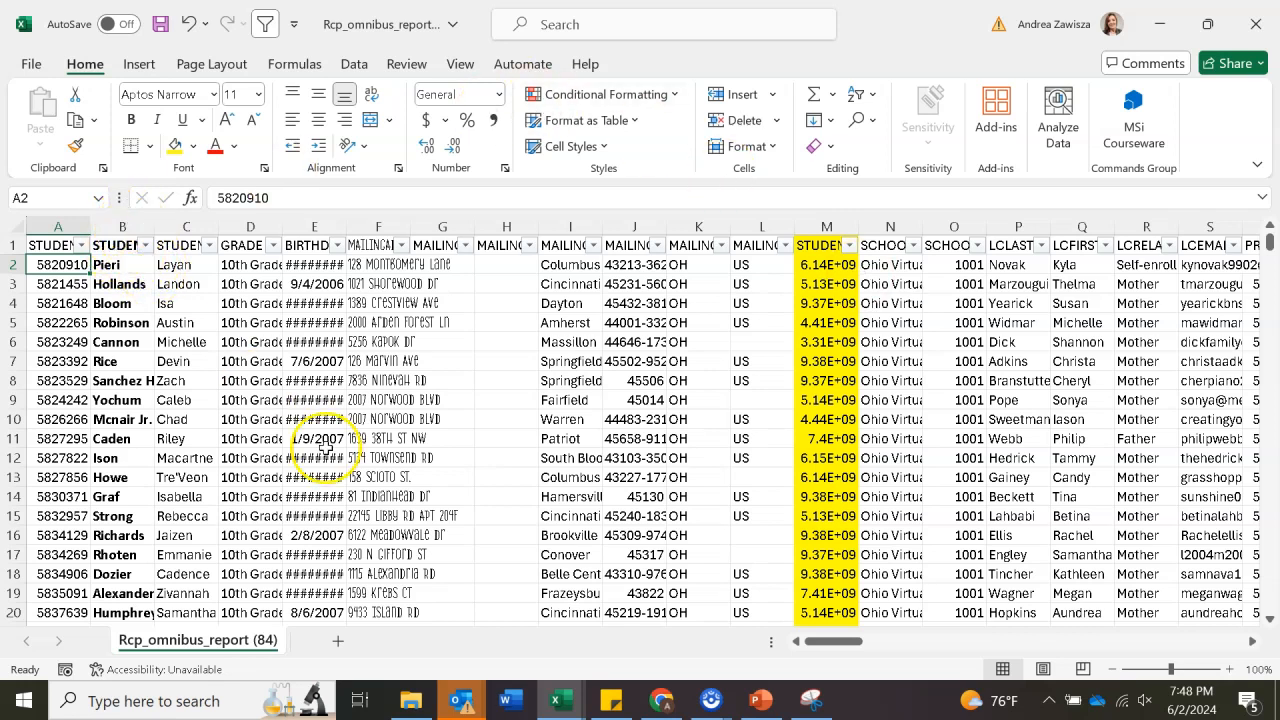
Step: Remove the bold formatting from the entire STUDENTLASTNAME column
click(122, 224)
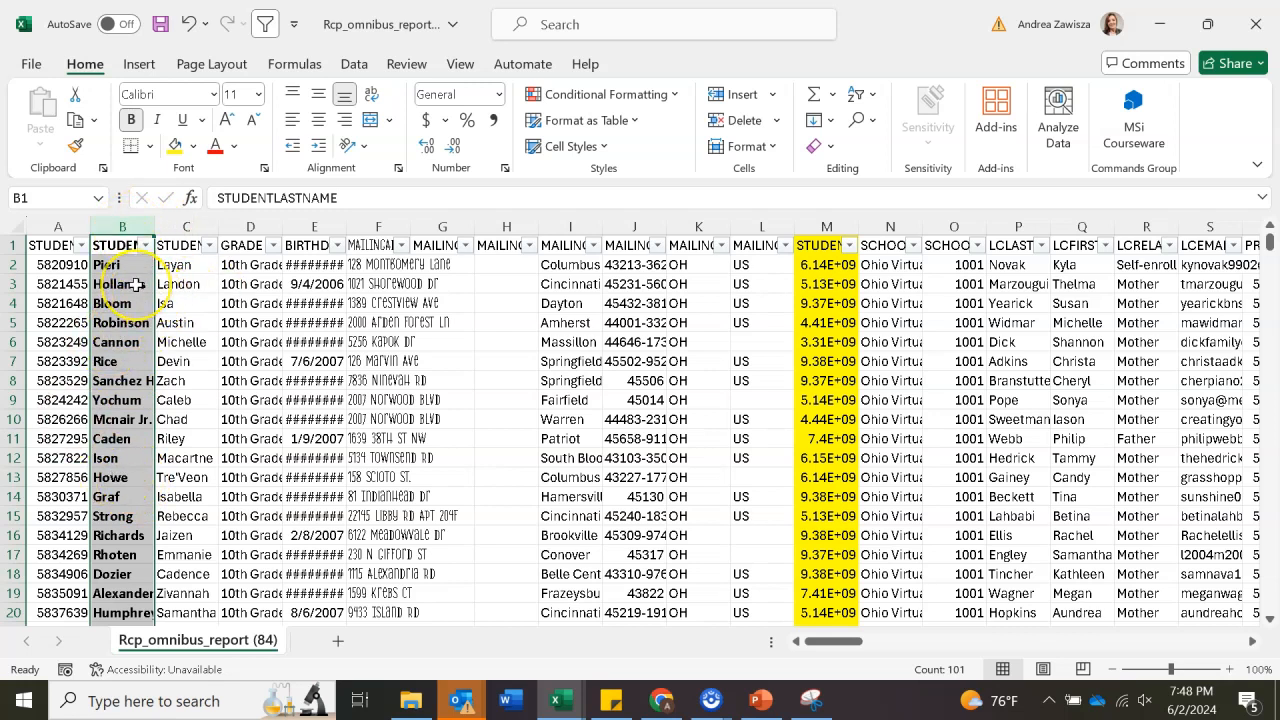
key(ctrl+b)
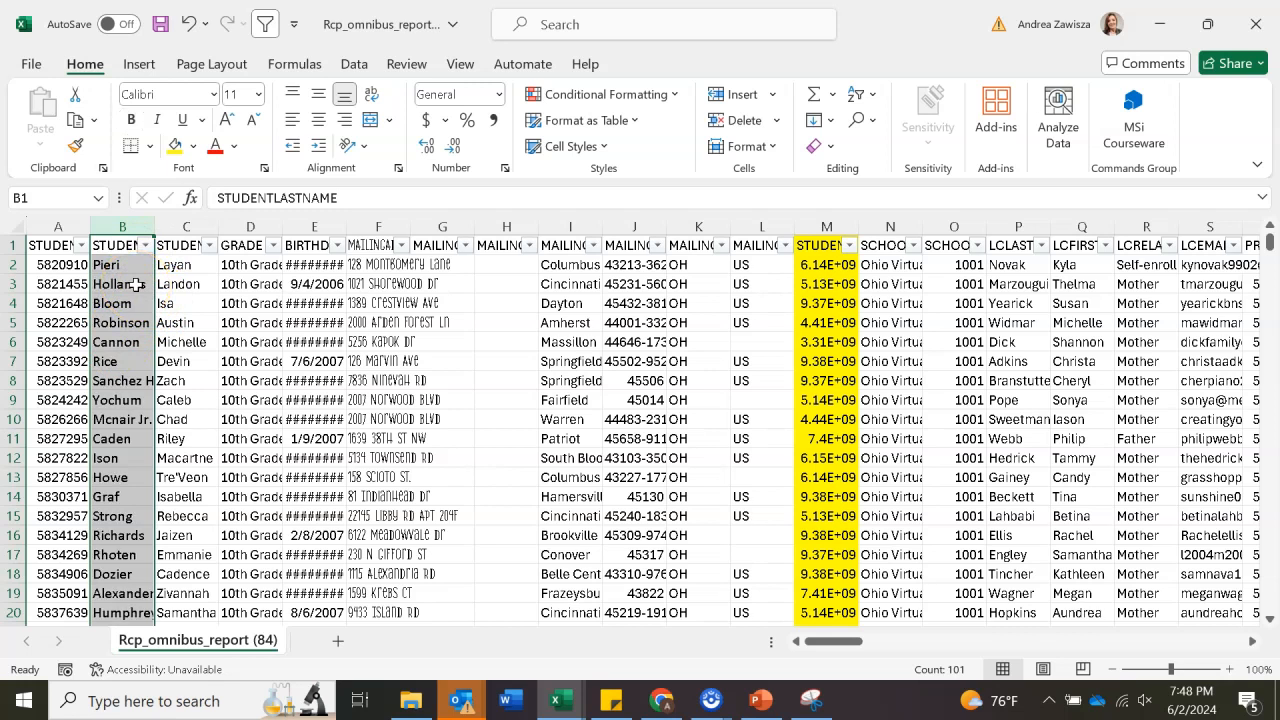
key(ctrl+b)
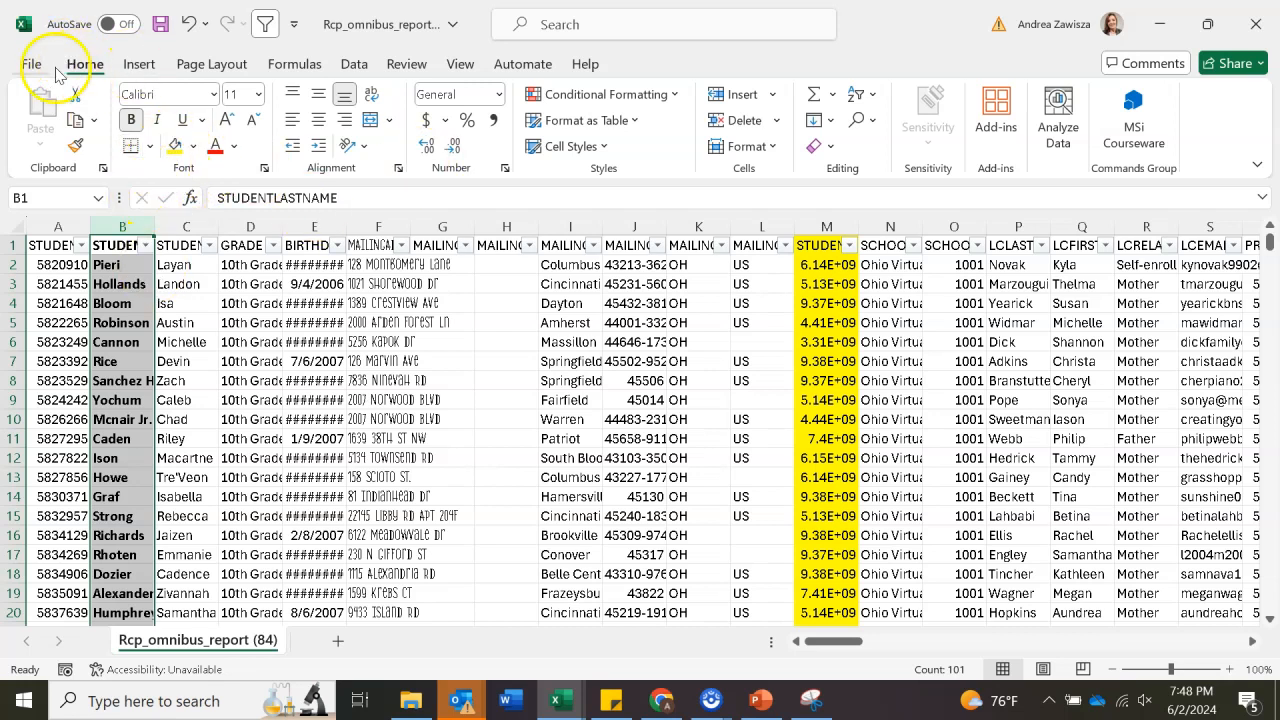
click(265, 168)
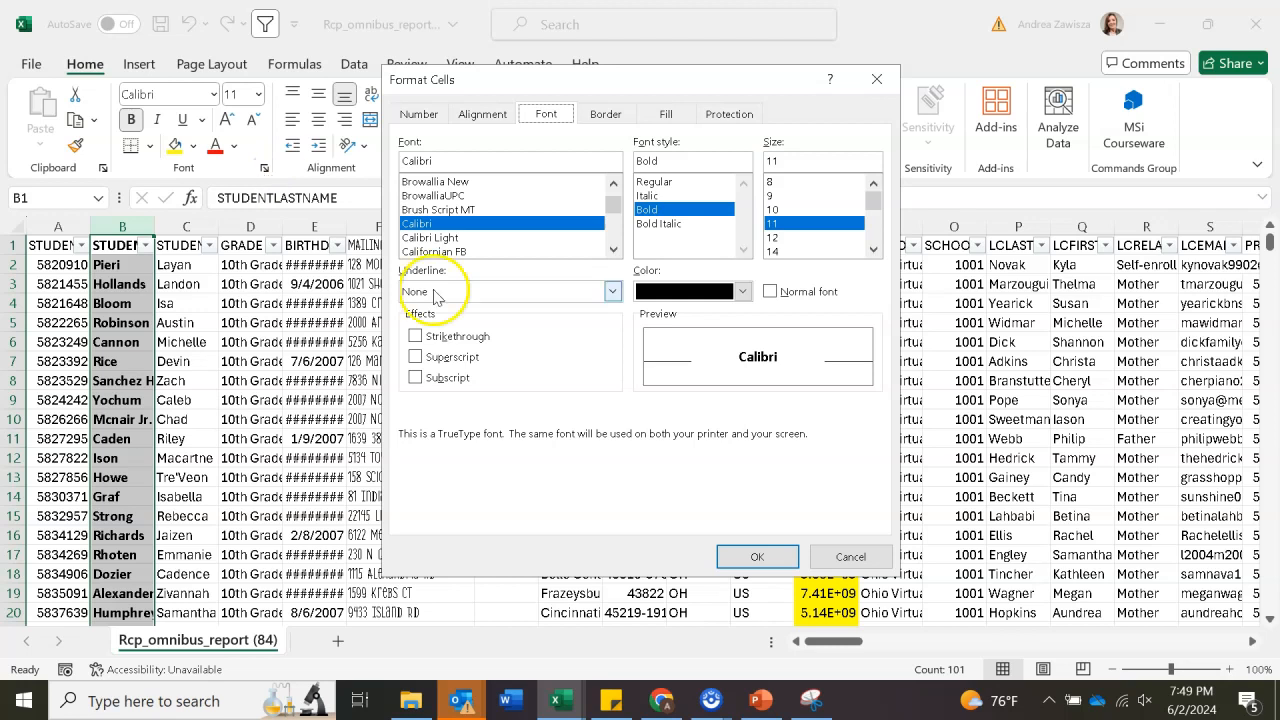
click(836, 561)
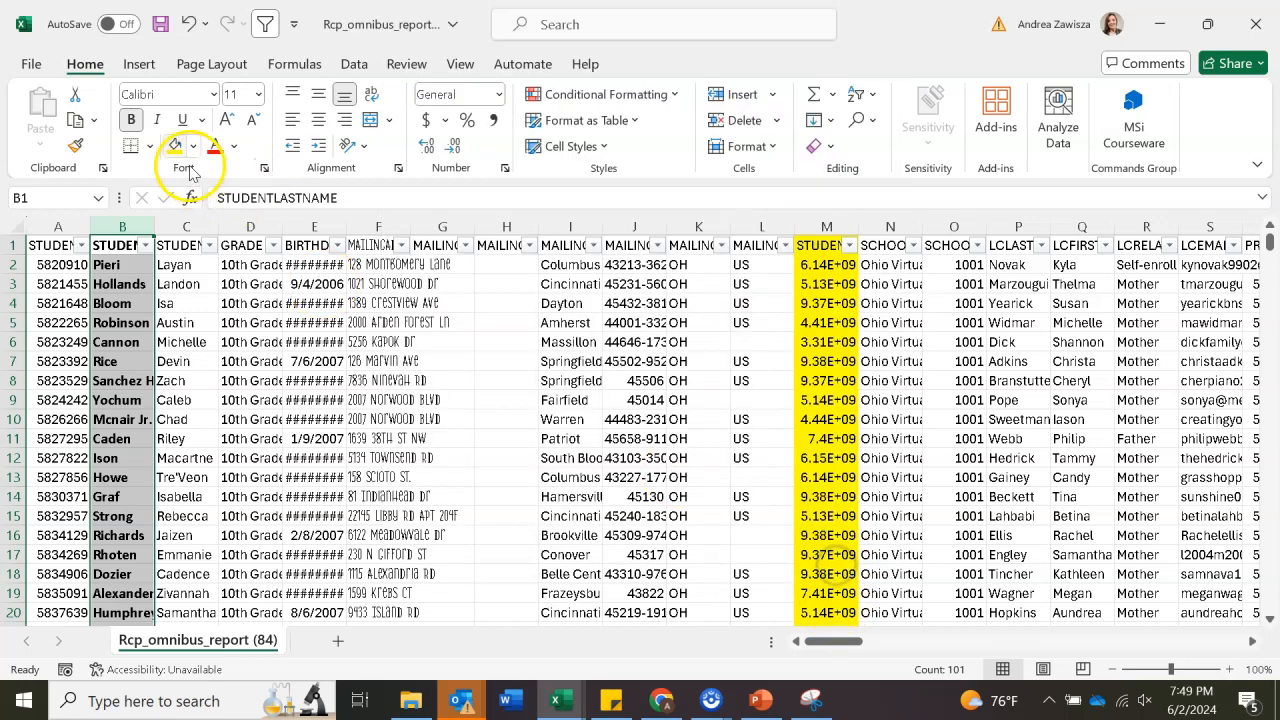
click(136, 119)
click(281, 400)
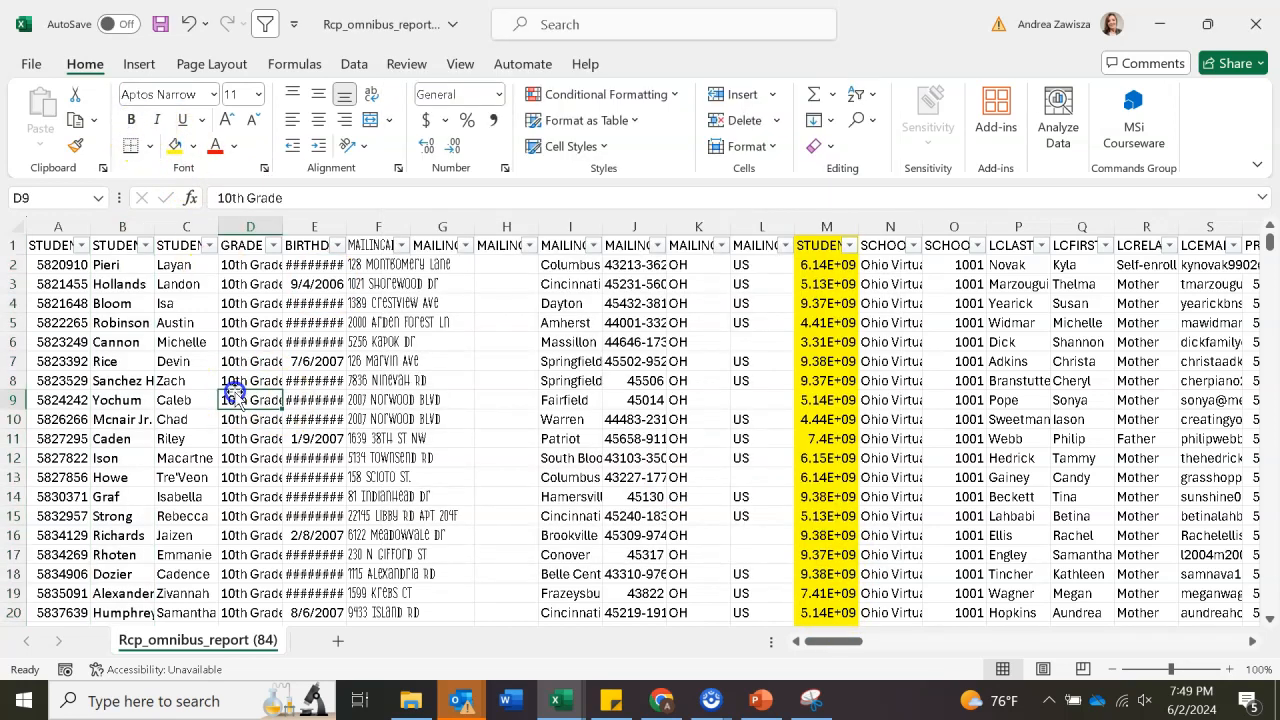
Step: Compare the fonts used in the student ID and last name columns on several rows
click(122, 311)
click(62, 322)
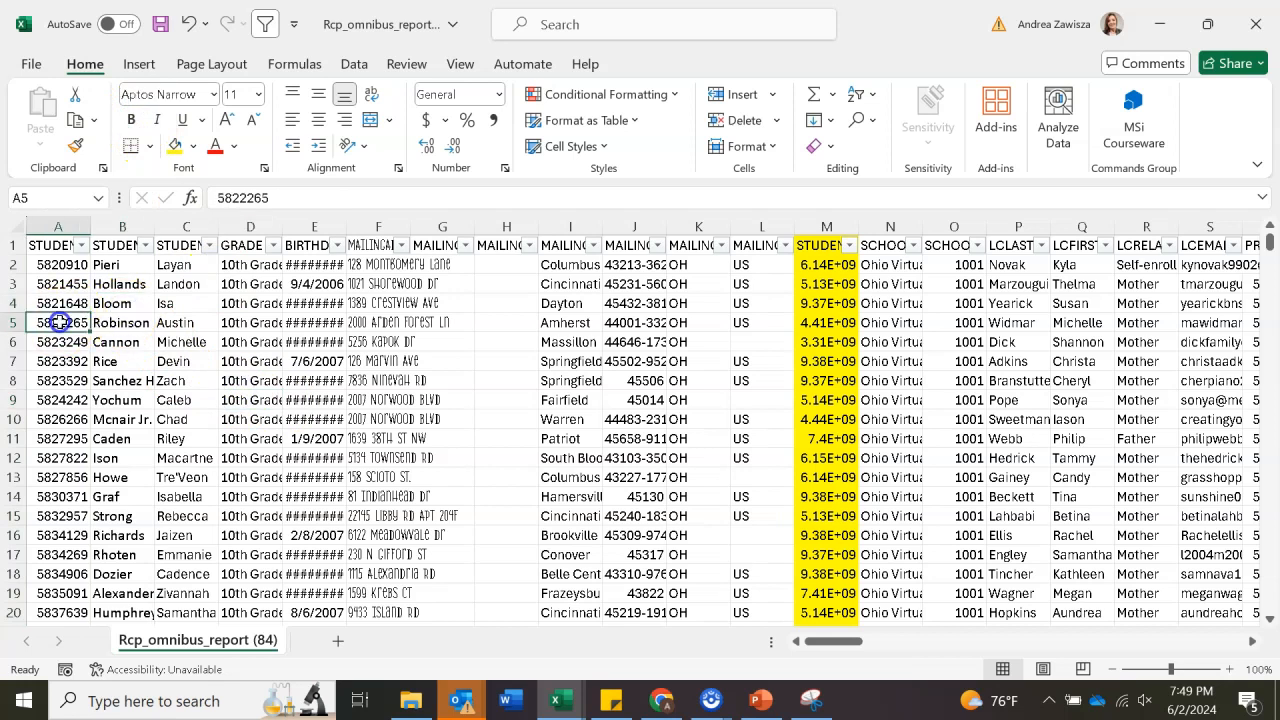
click(142, 322)
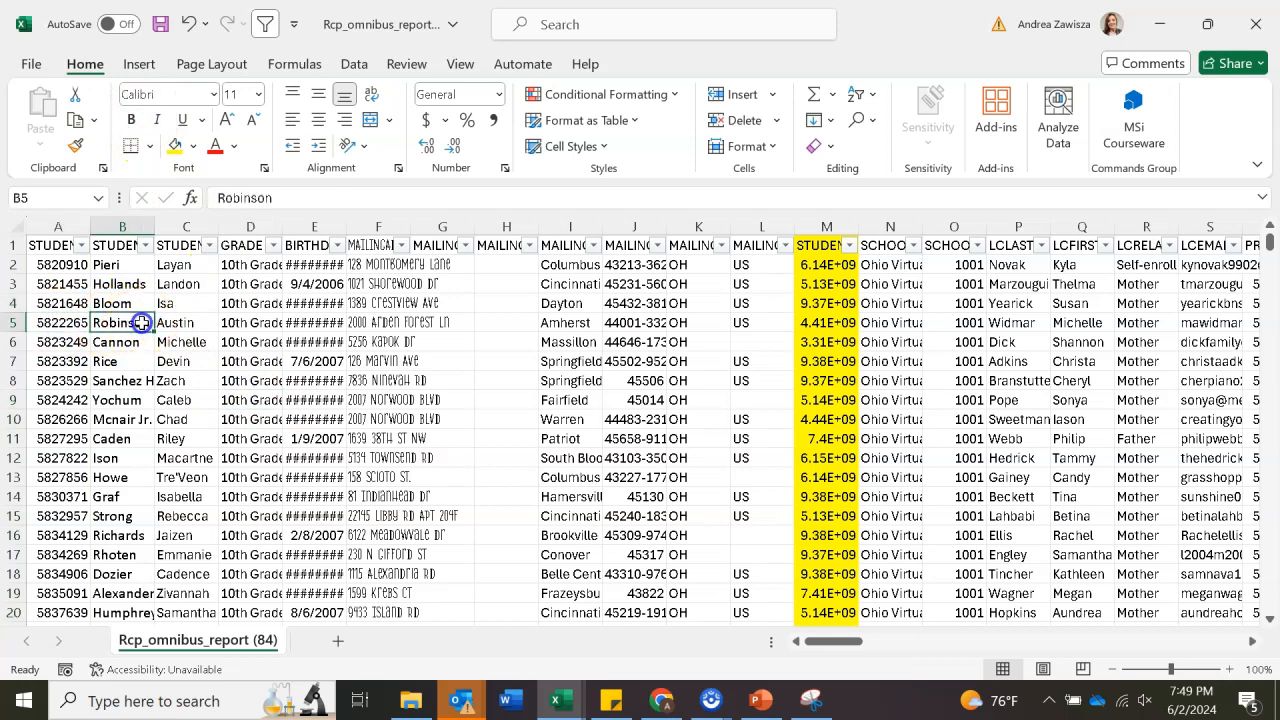
click(84, 322)
click(141, 323)
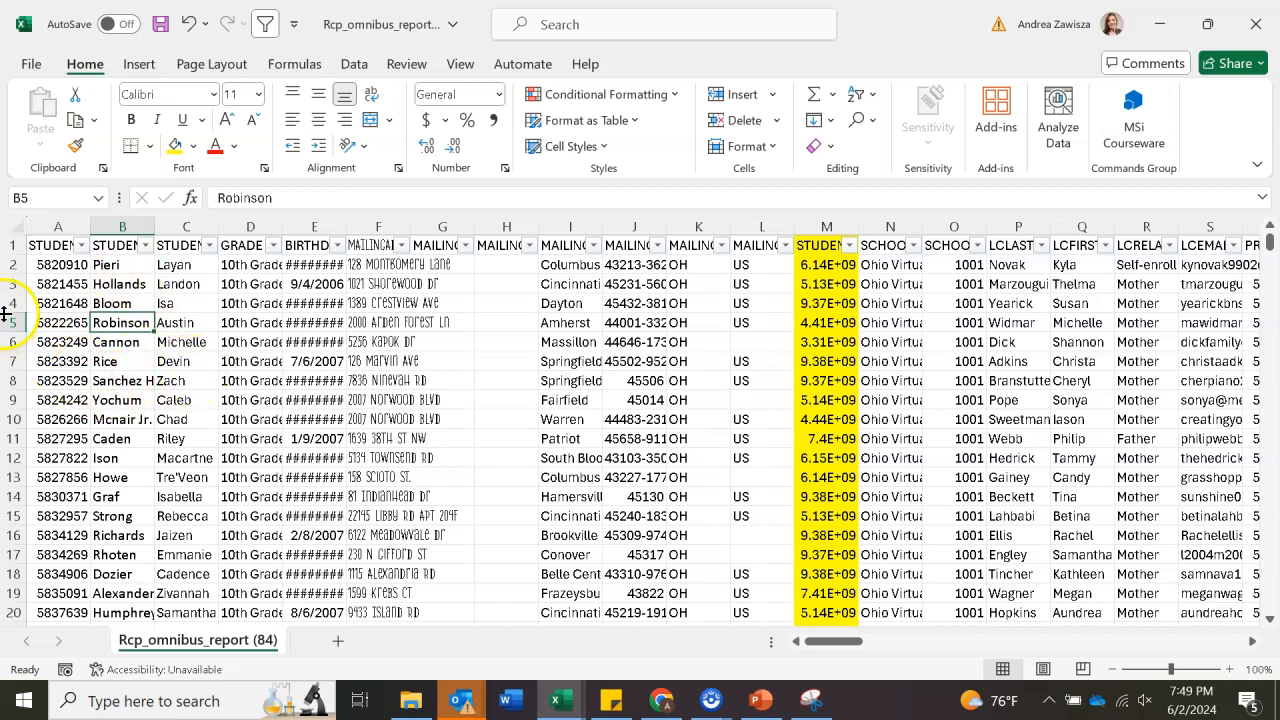
click(62, 284)
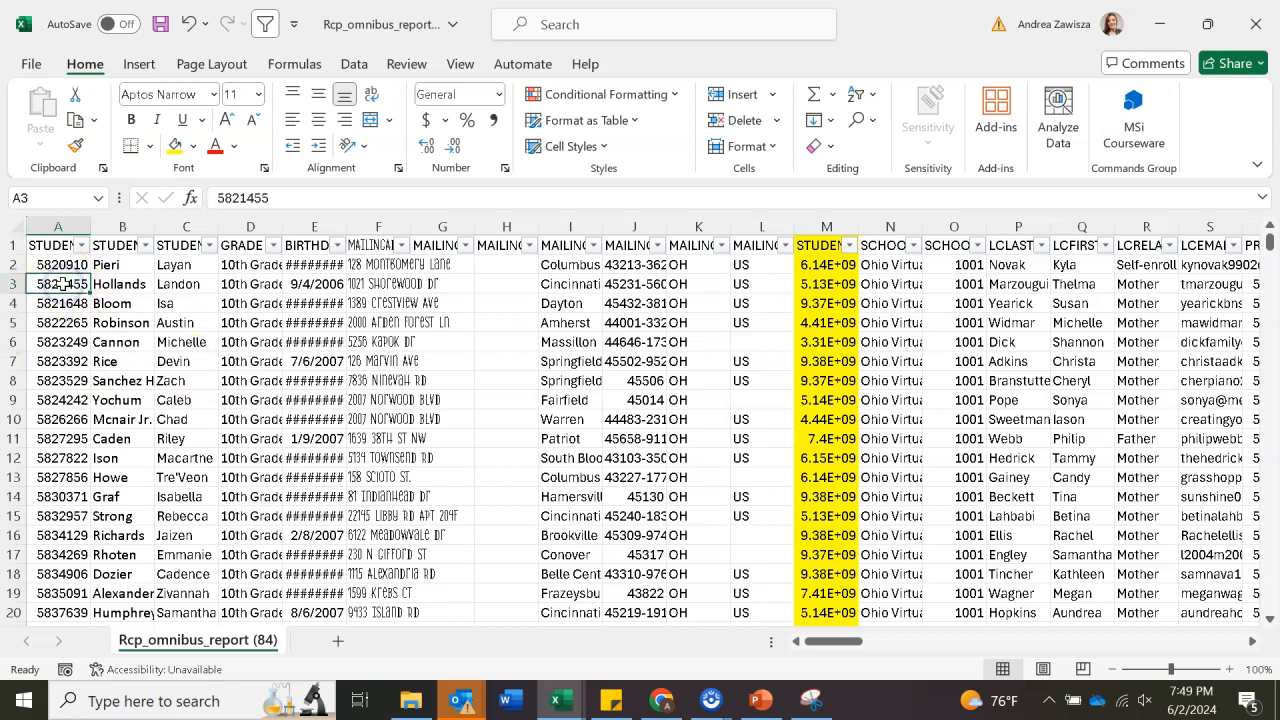
click(121, 281)
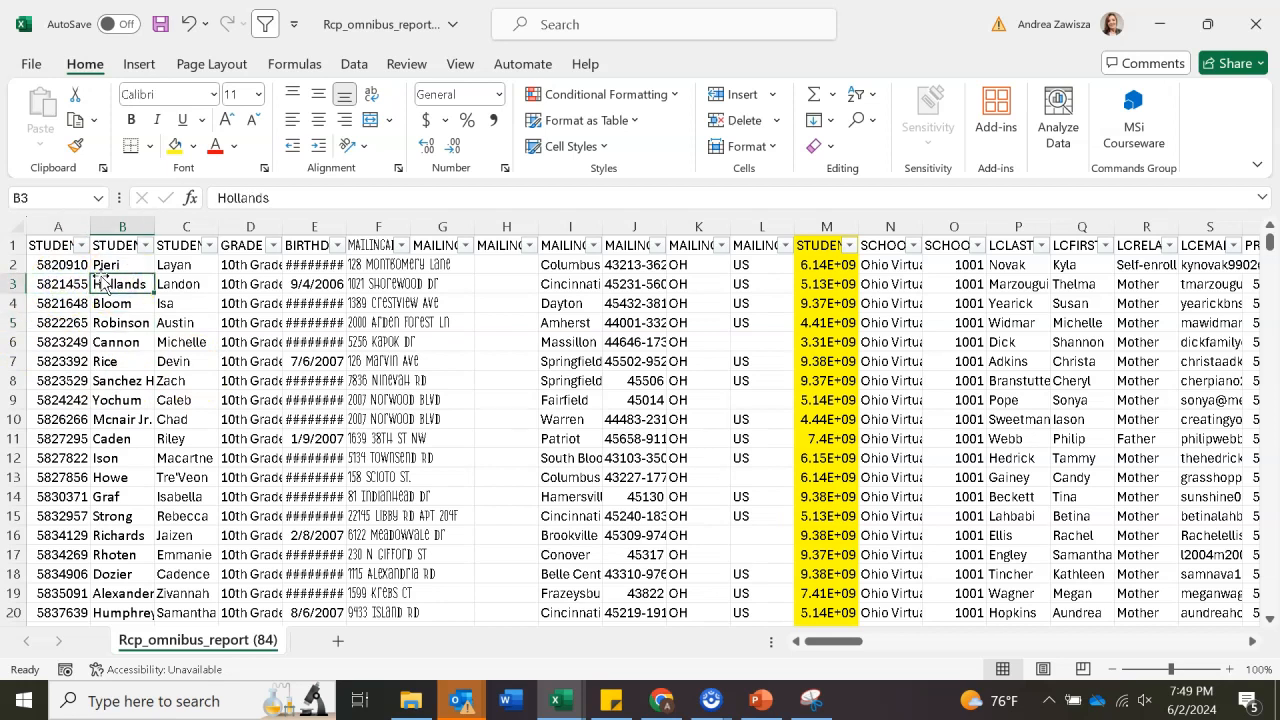
Step: Apply the Calibri font to every cell in the worksheet
click(18, 224)
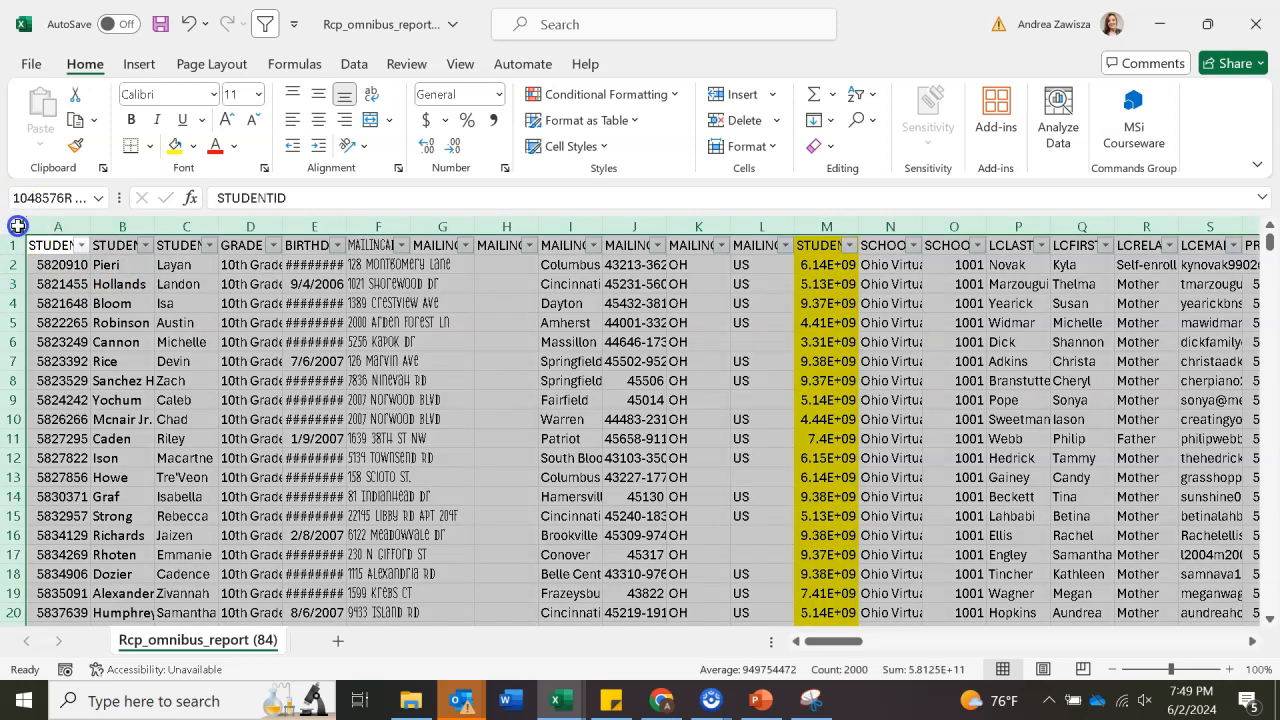
click(212, 94)
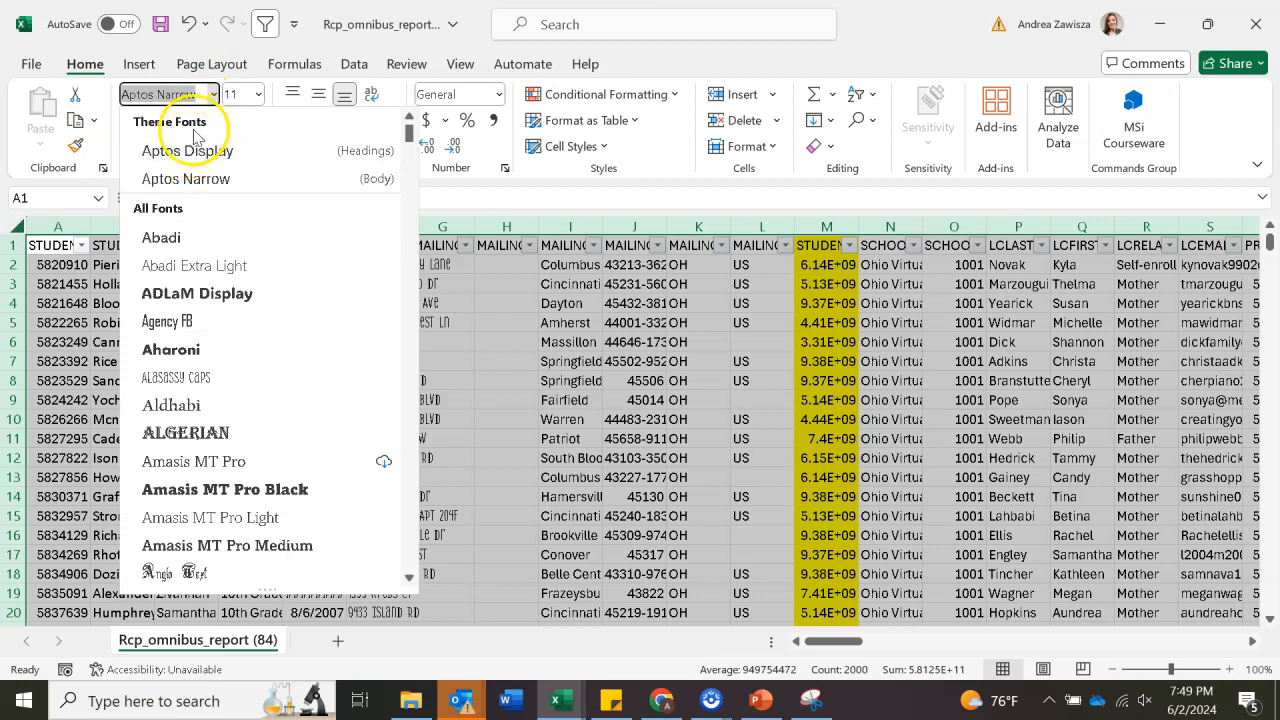
text(Calb)
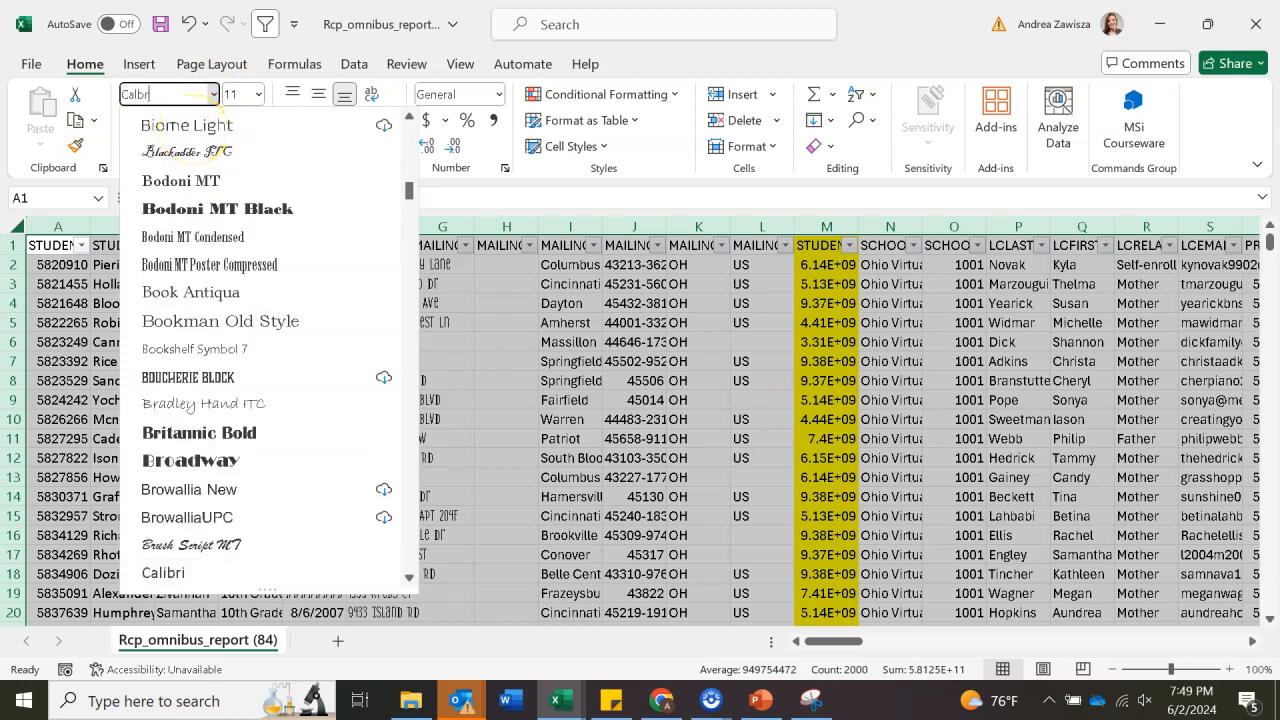
text(r)
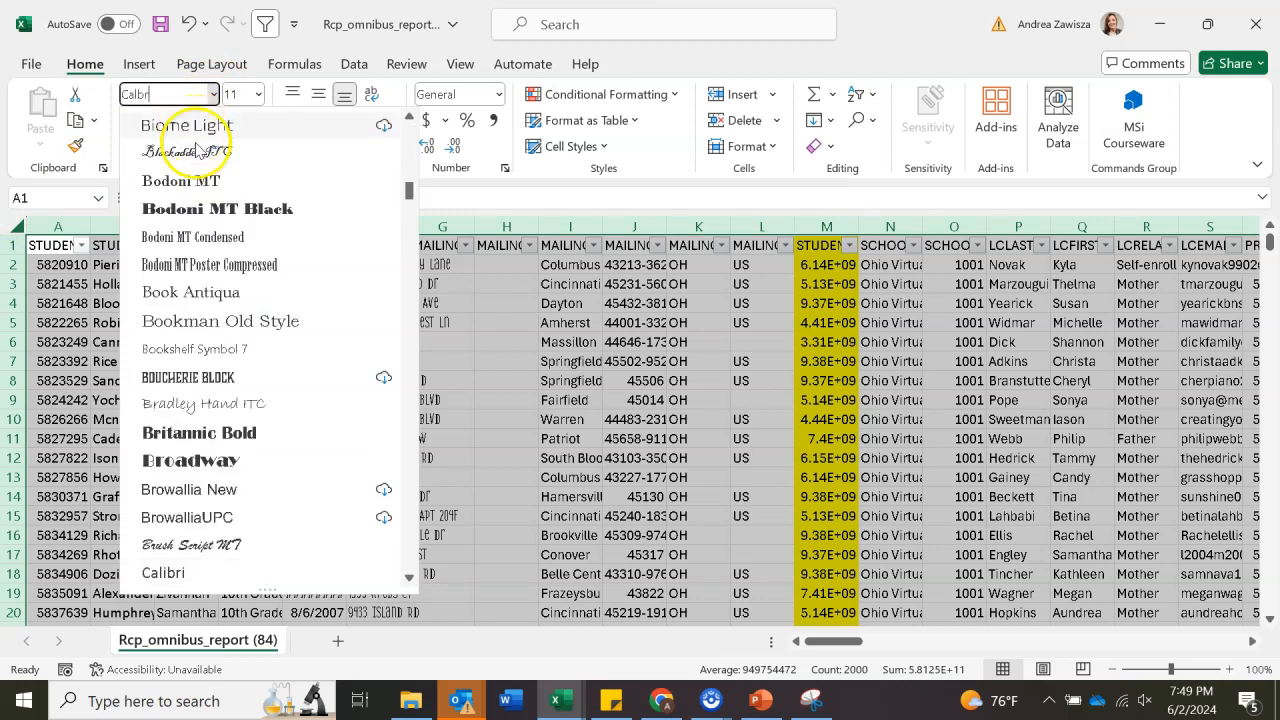
scroll(215, 572, down, 1)
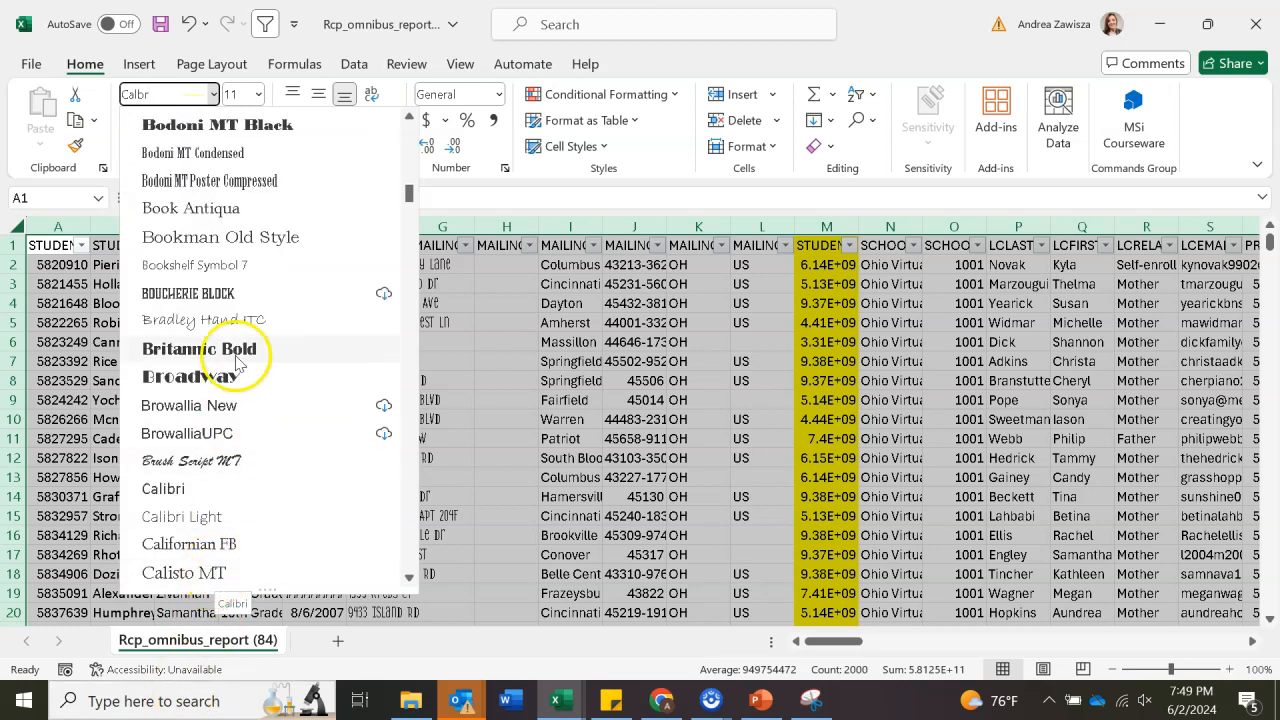
click(171, 488)
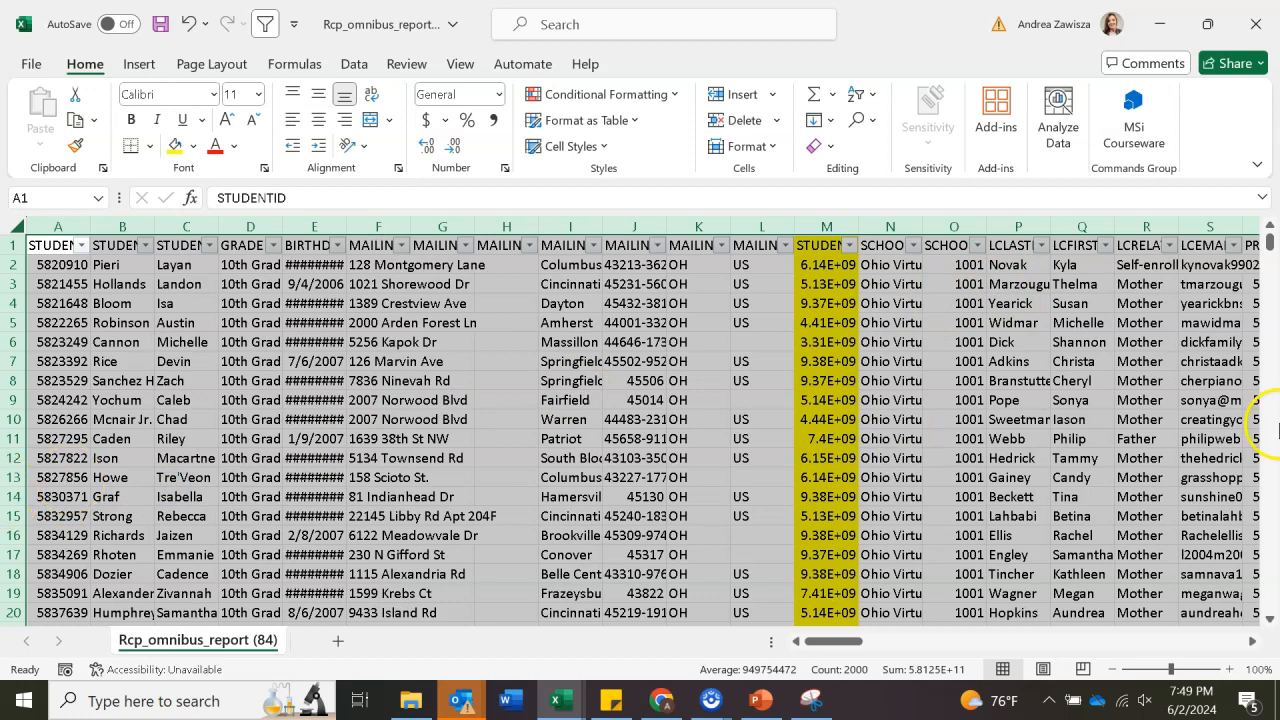
click(366, 264)
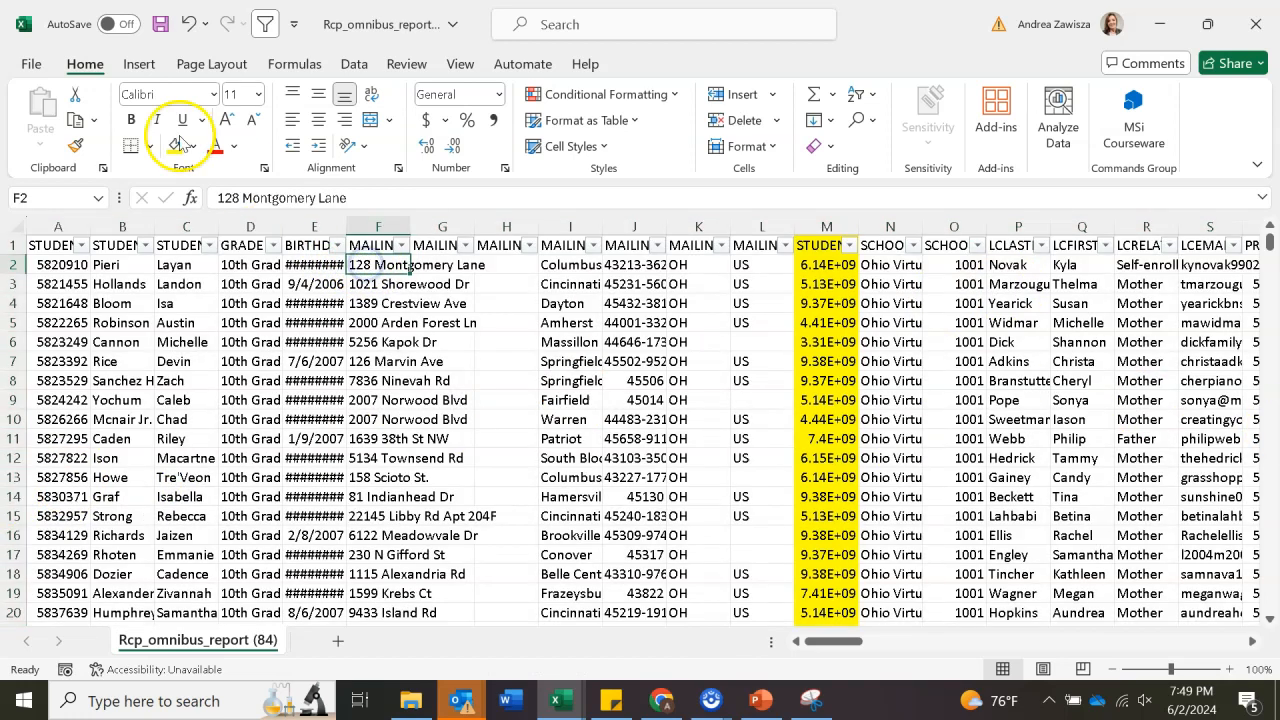
Step: Undo the last font change made to the worksheet
click(188, 24)
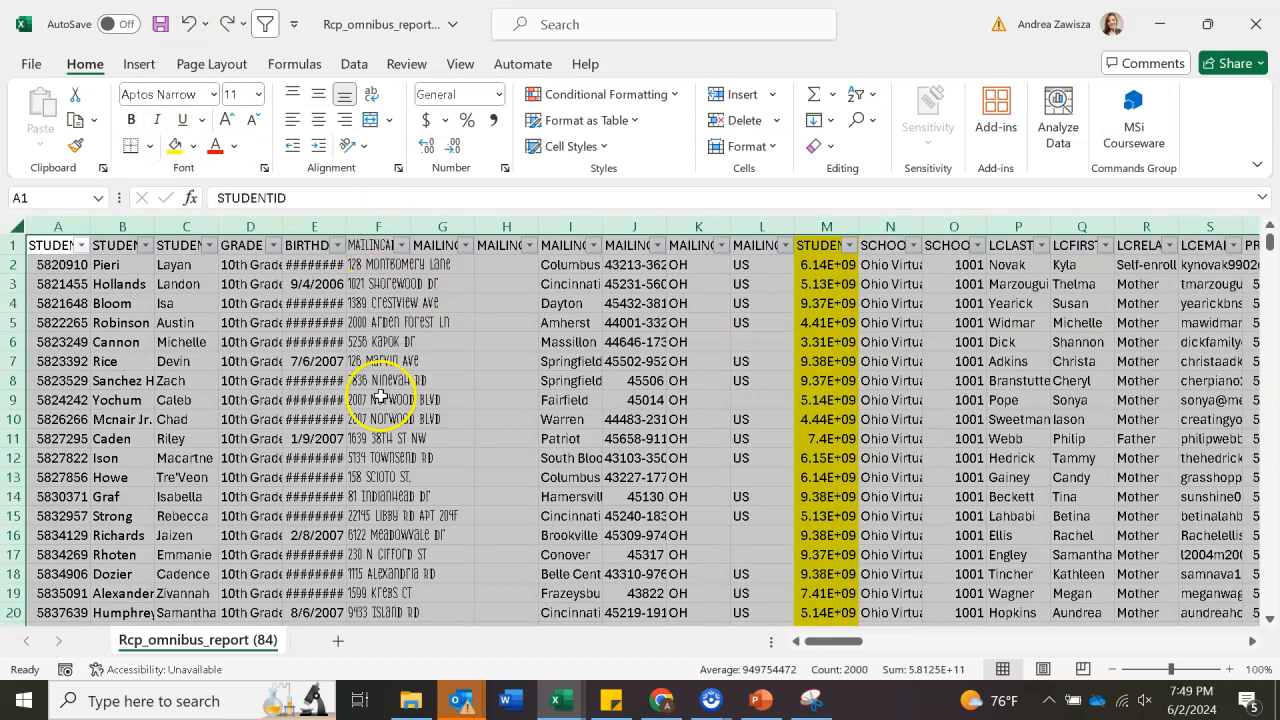
click(396, 303)
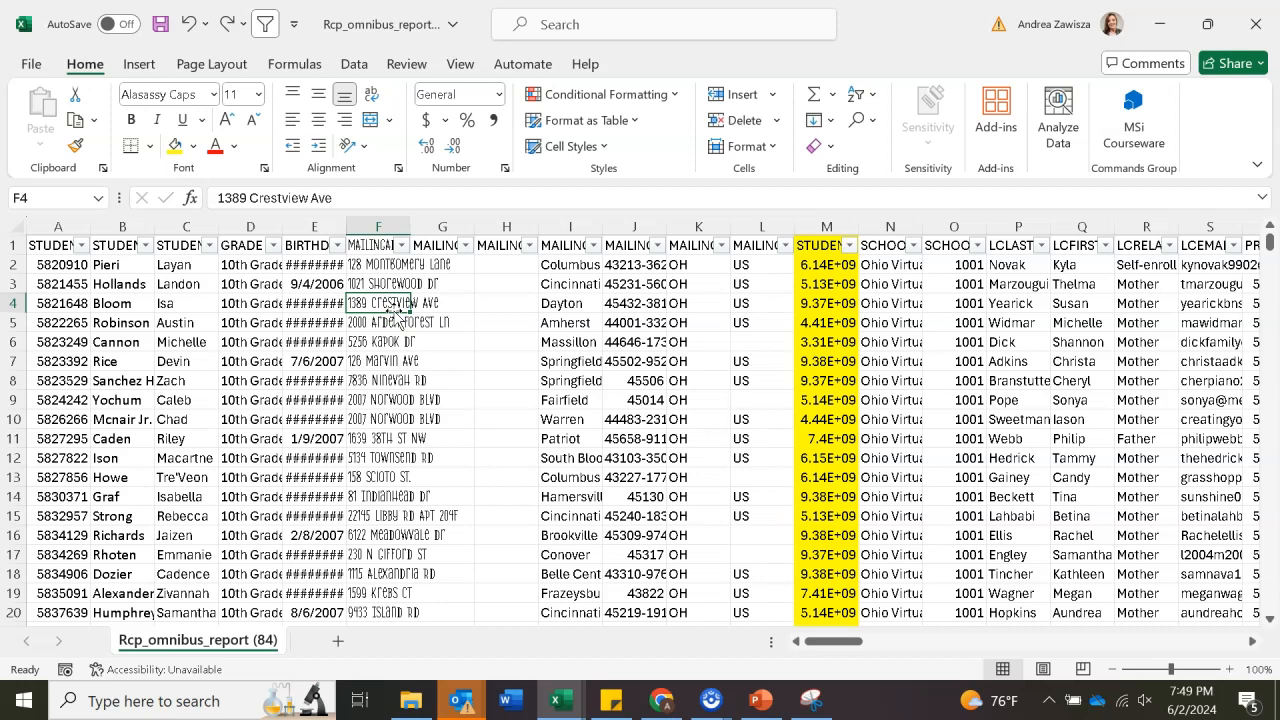
right_click(45, 228)
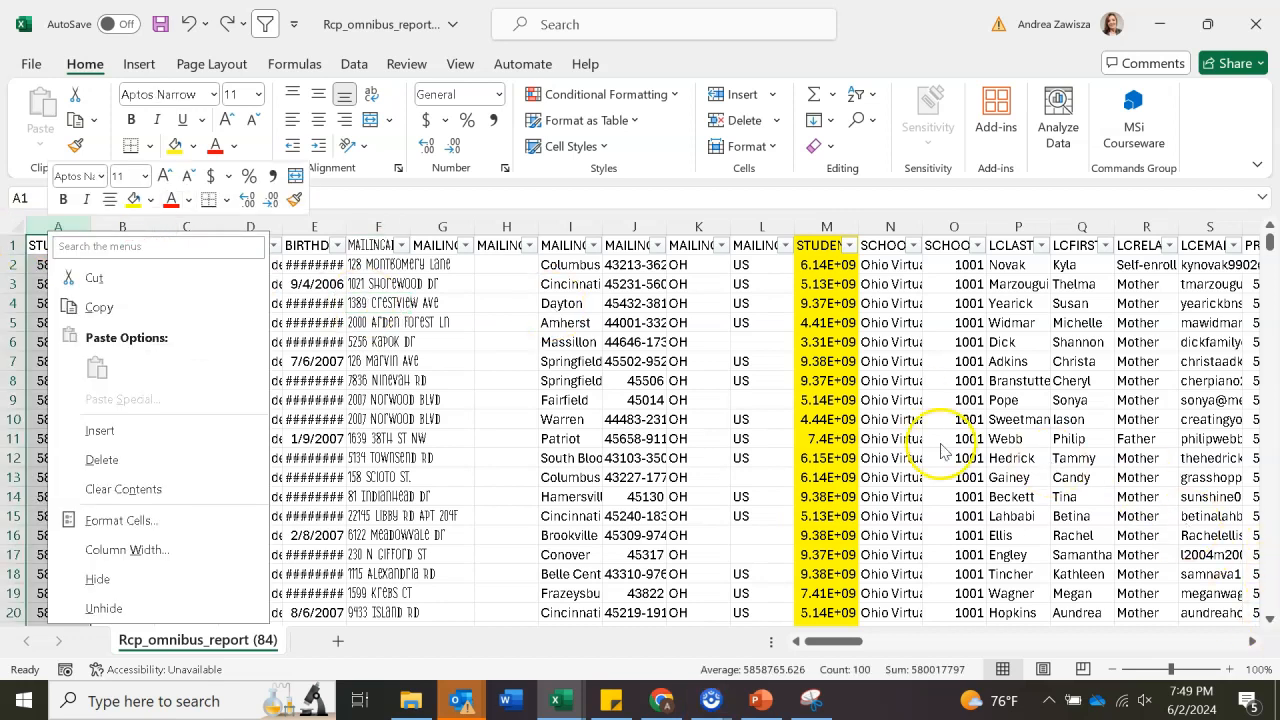
click(655, 361)
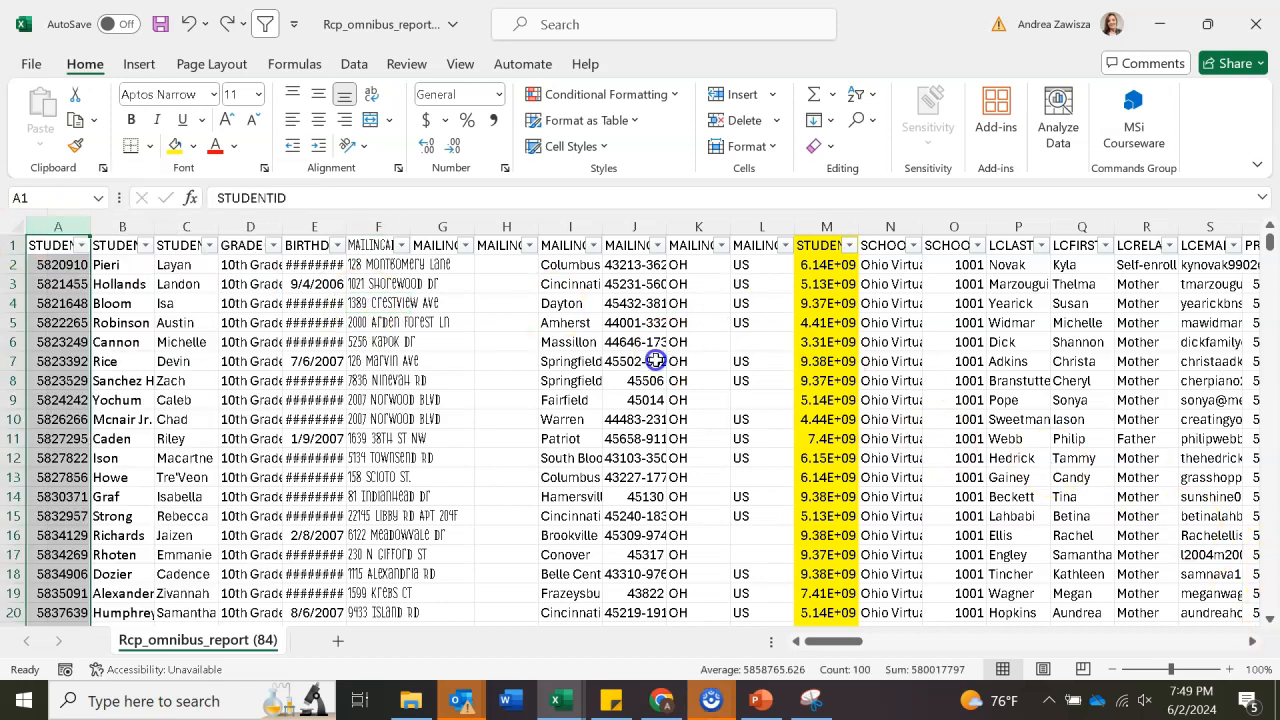
Step: Select the entire worksheet and change its font to Calibri
click(14, 230)
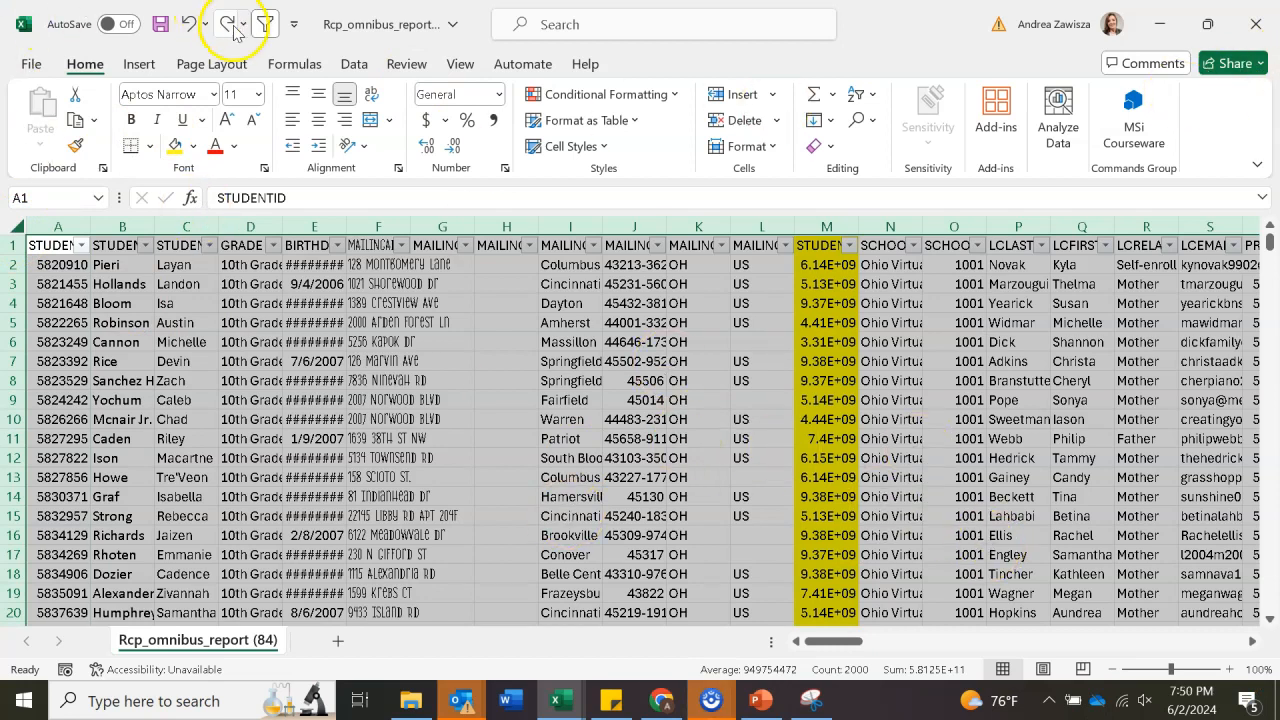
click(213, 94)
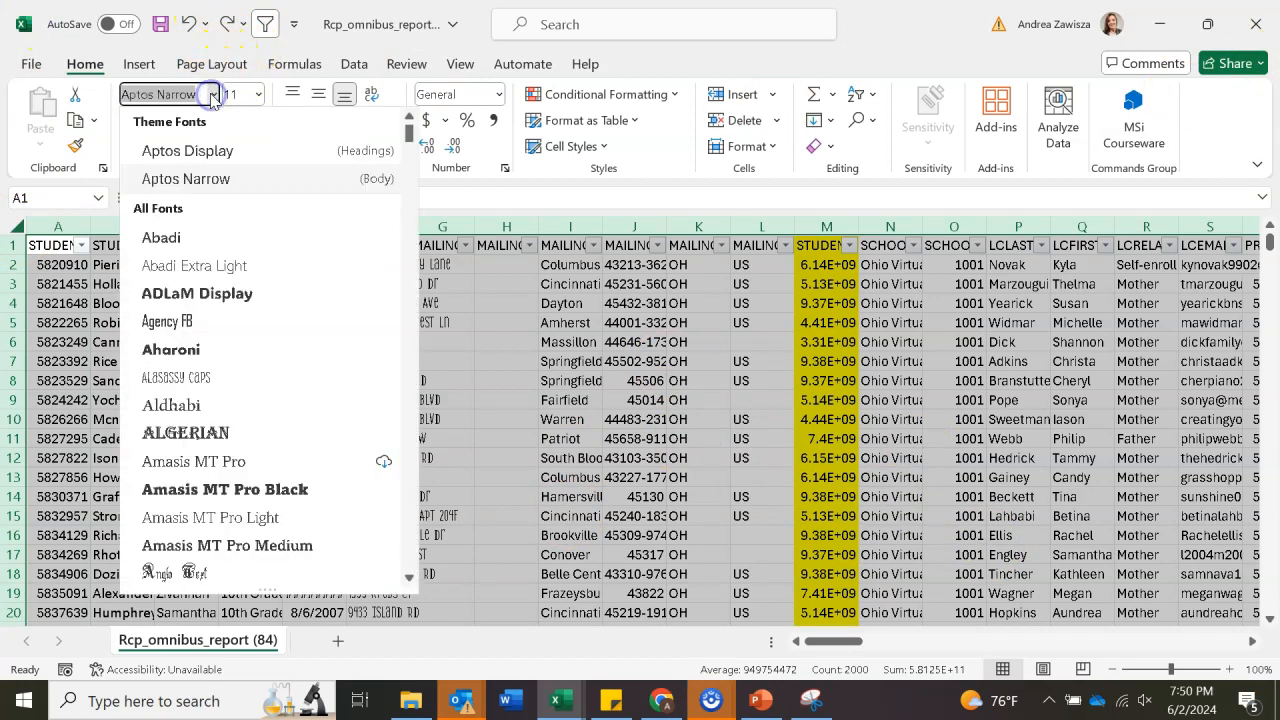
text(Calb)
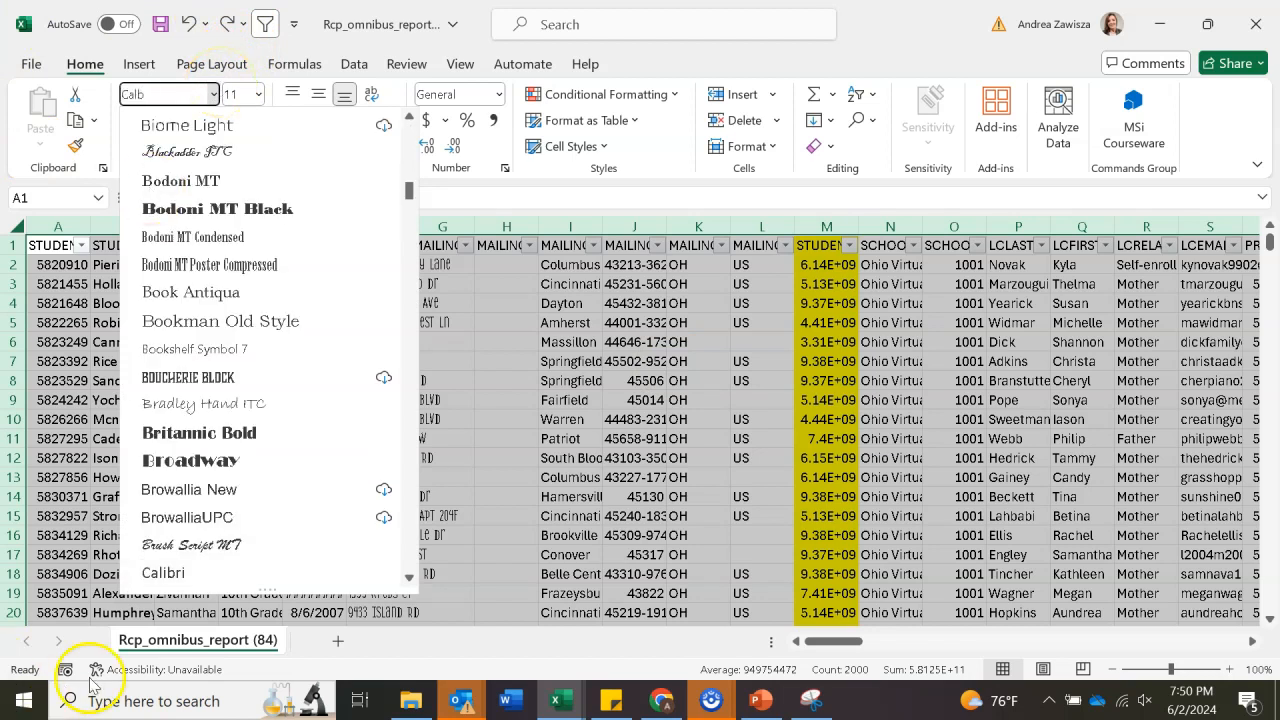
click(182, 578)
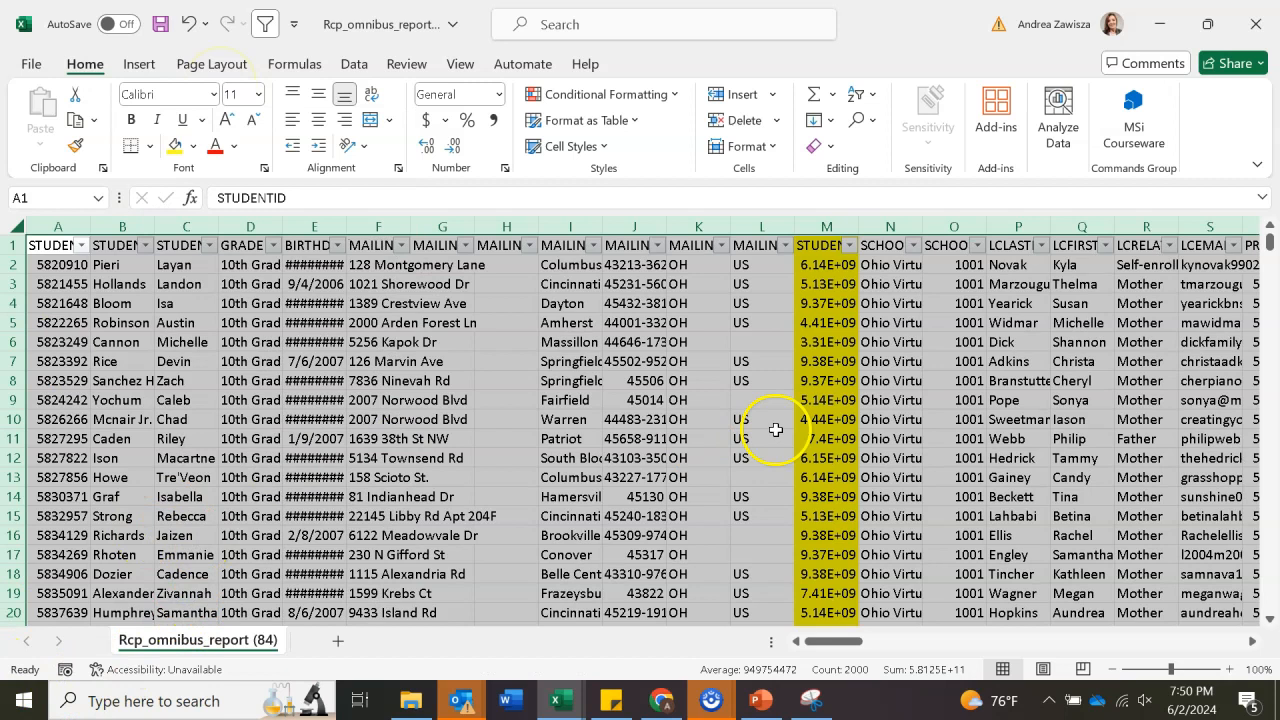
click(608, 358)
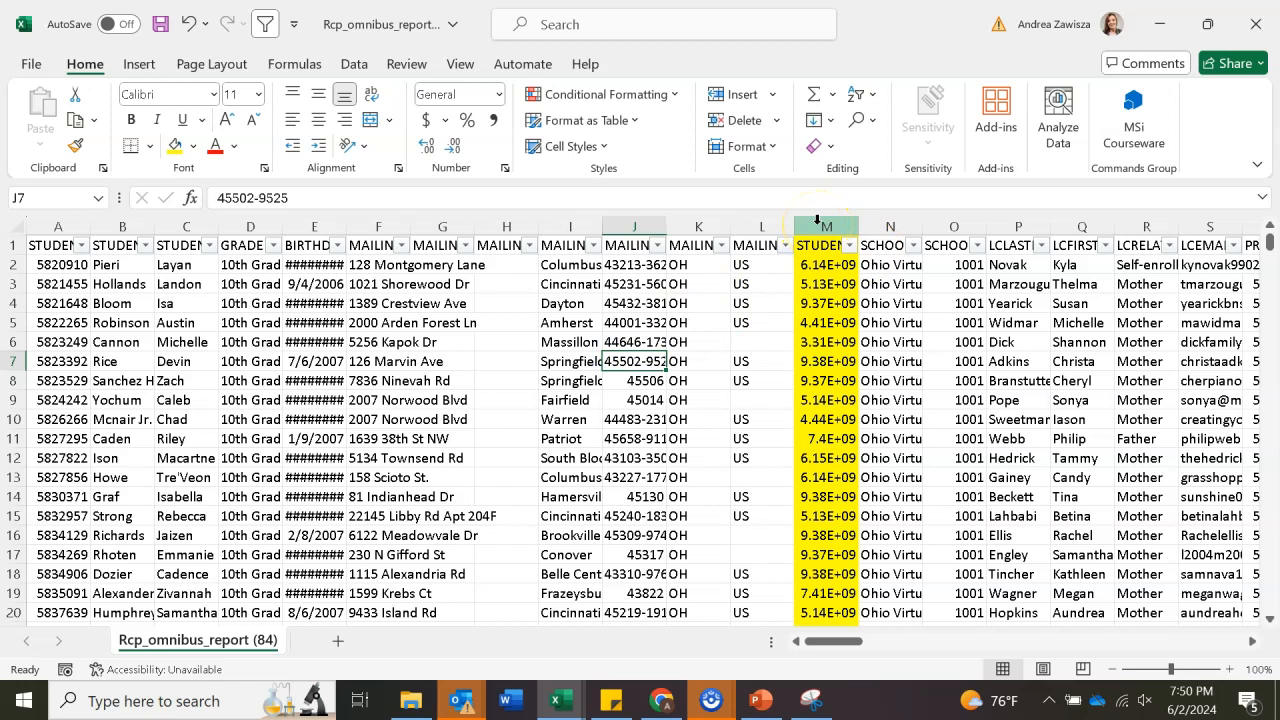
Step: Remove the yellow fill from the STUDENTHOMEPHONE column by setting its background to No Color
click(817, 220)
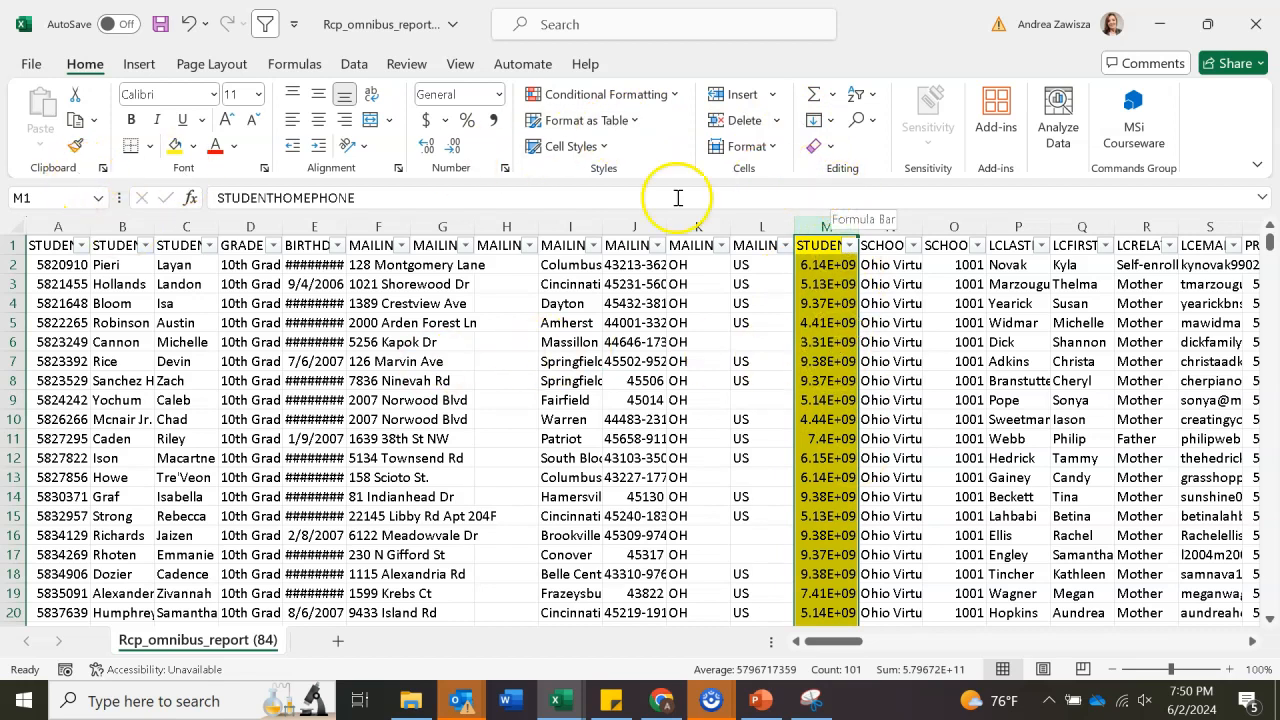
click(264, 167)
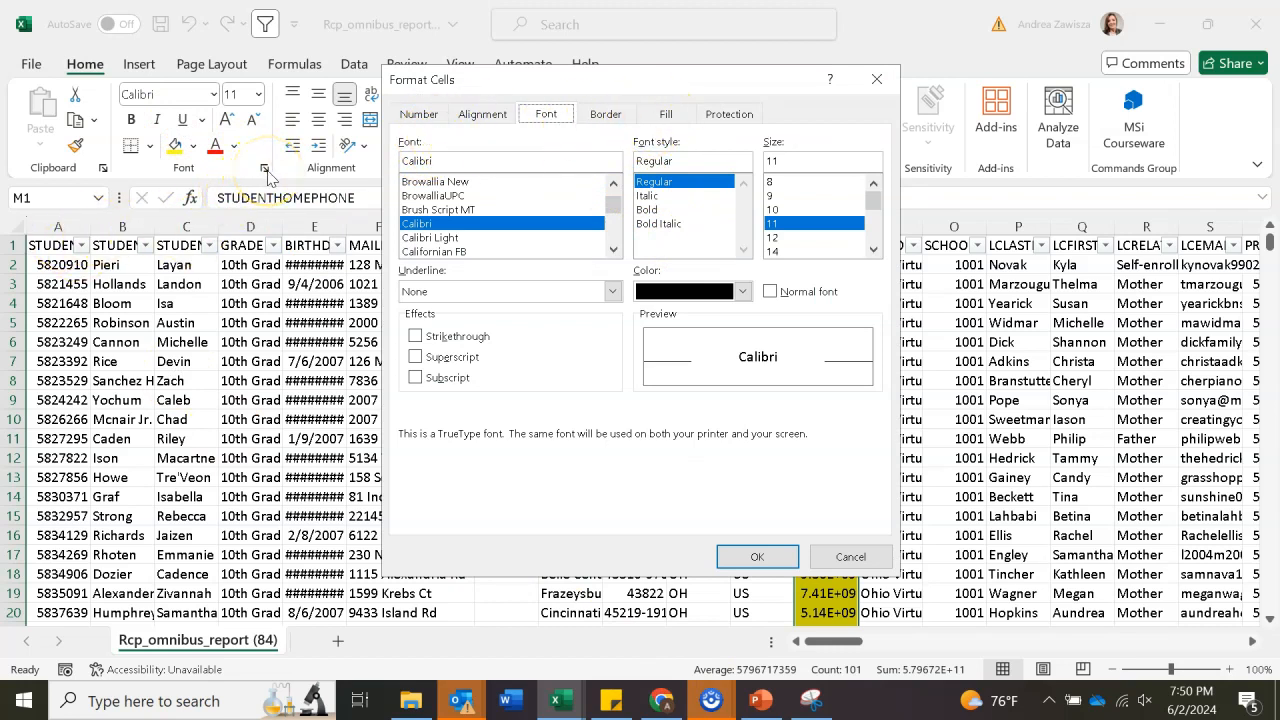
click(666, 113)
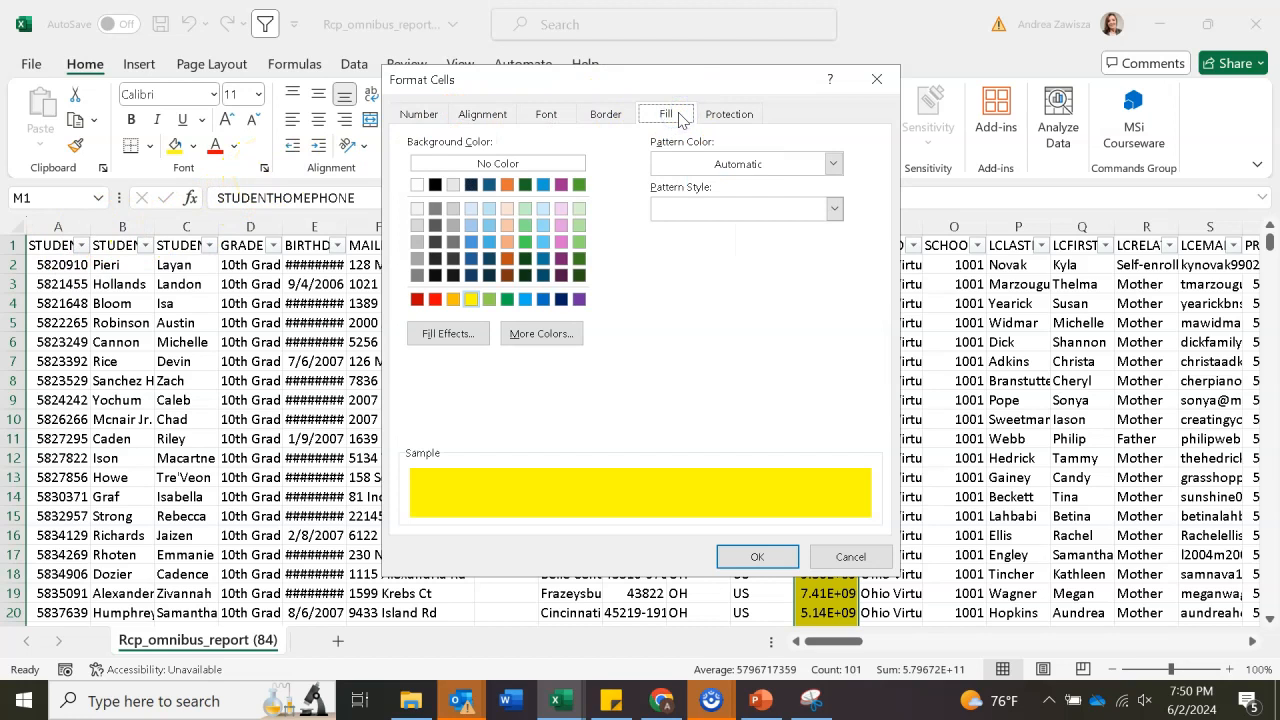
click(488, 163)
click(784, 563)
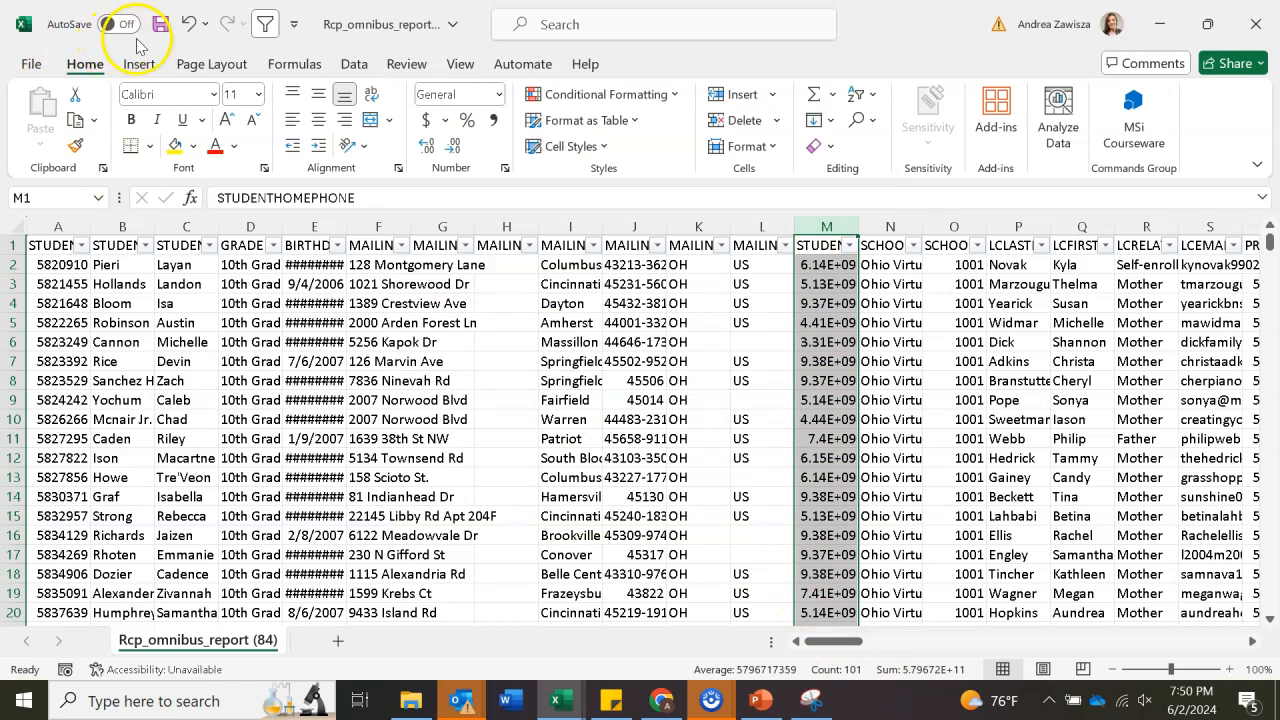
Step: Undo the last fill change and clear the STUDENTHOMEPHONE column's fill using the No Fill option
click(188, 24)
click(194, 148)
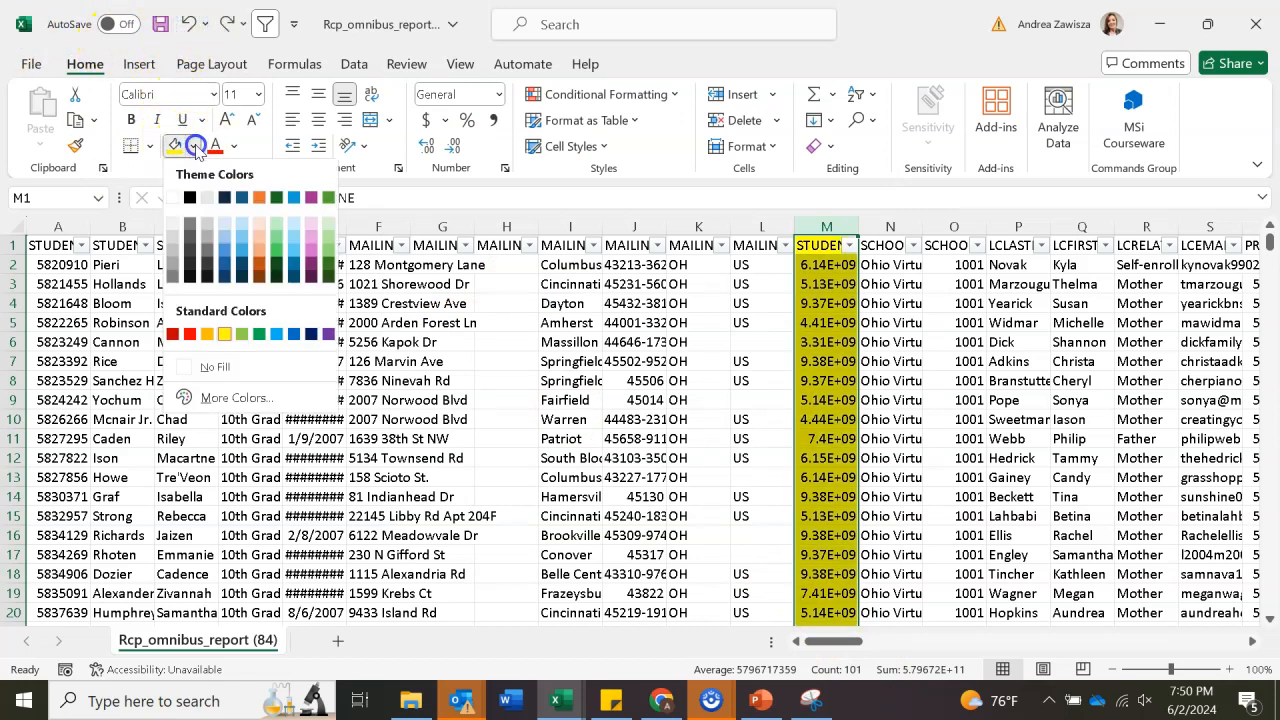
click(218, 367)
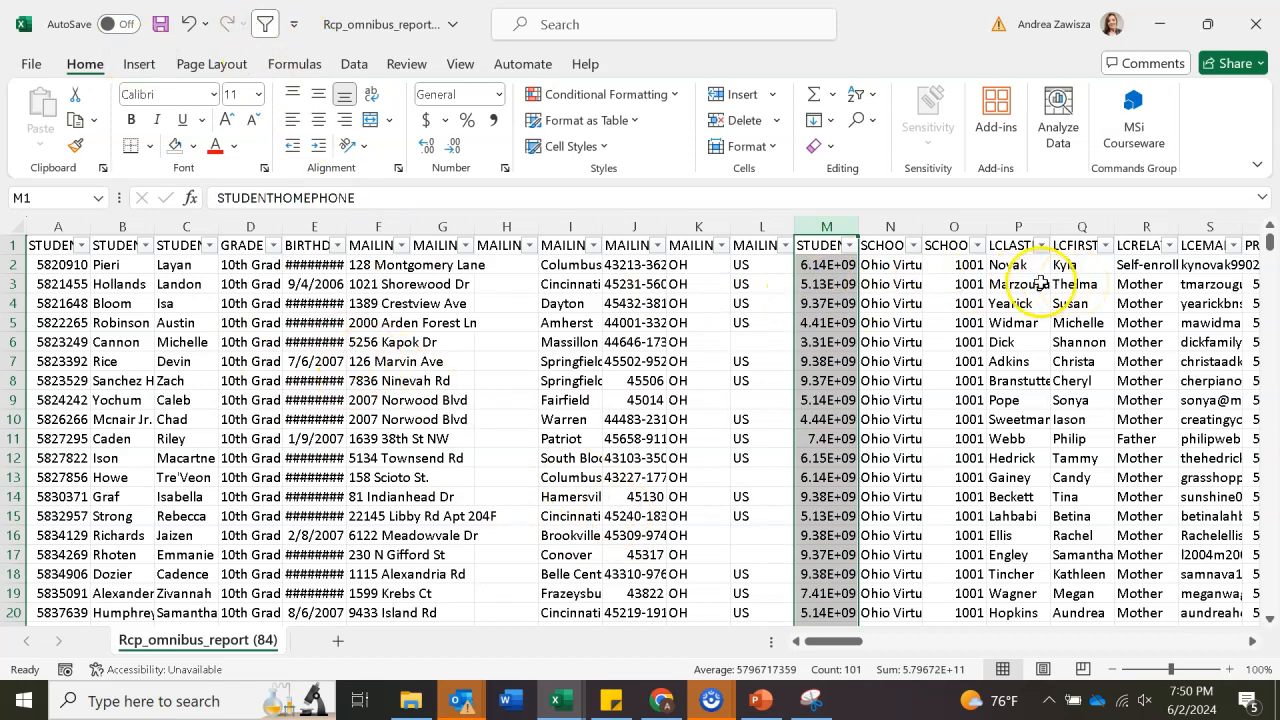
click(311, 228)
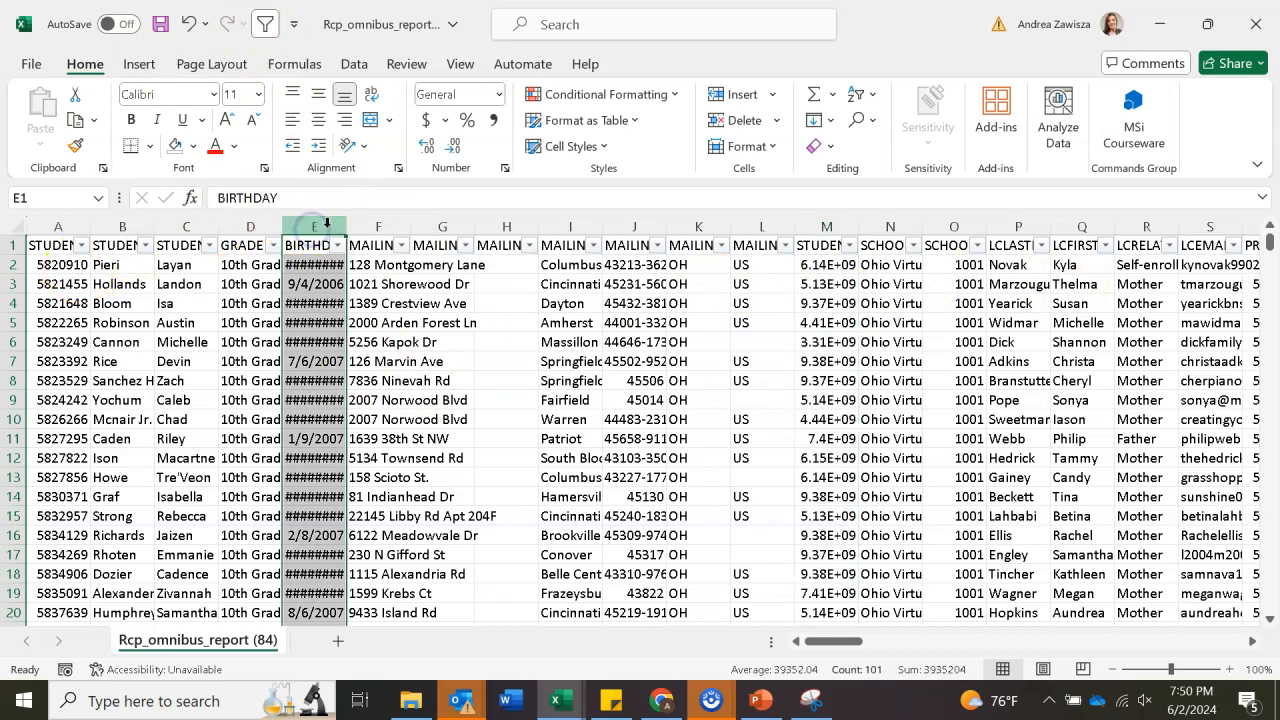
click(808, 227)
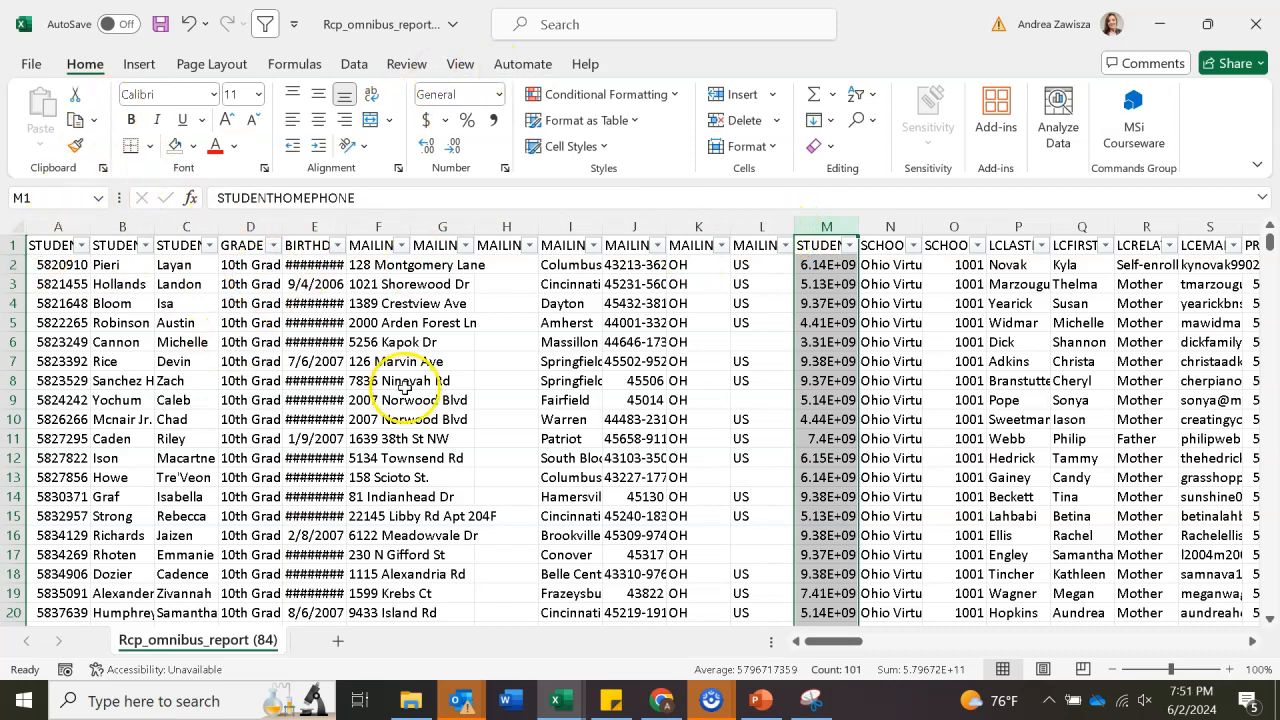
Step: Undo the fill, font and bold changes made to the report worksheet
click(190, 24)
click(190, 24)
click(191, 24)
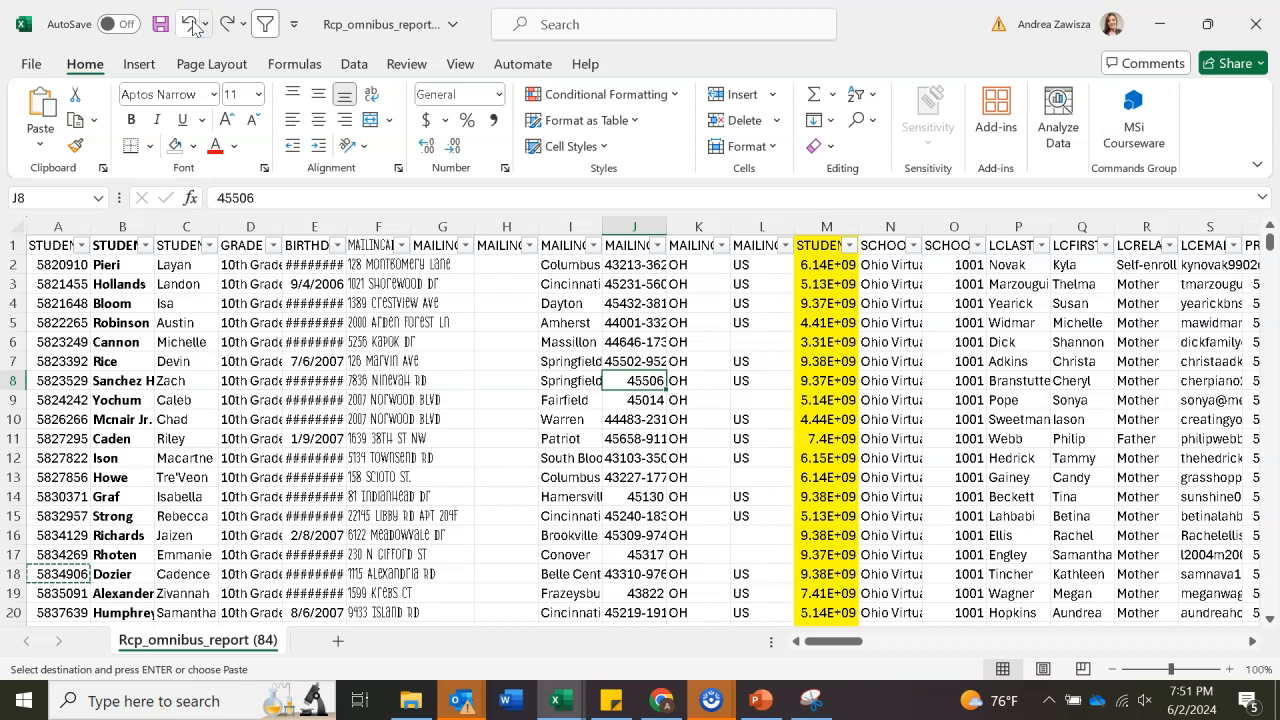
Step: Copy the entire report worksheet and paste it as values only at cell A1 of a new sheet
click(15, 231)
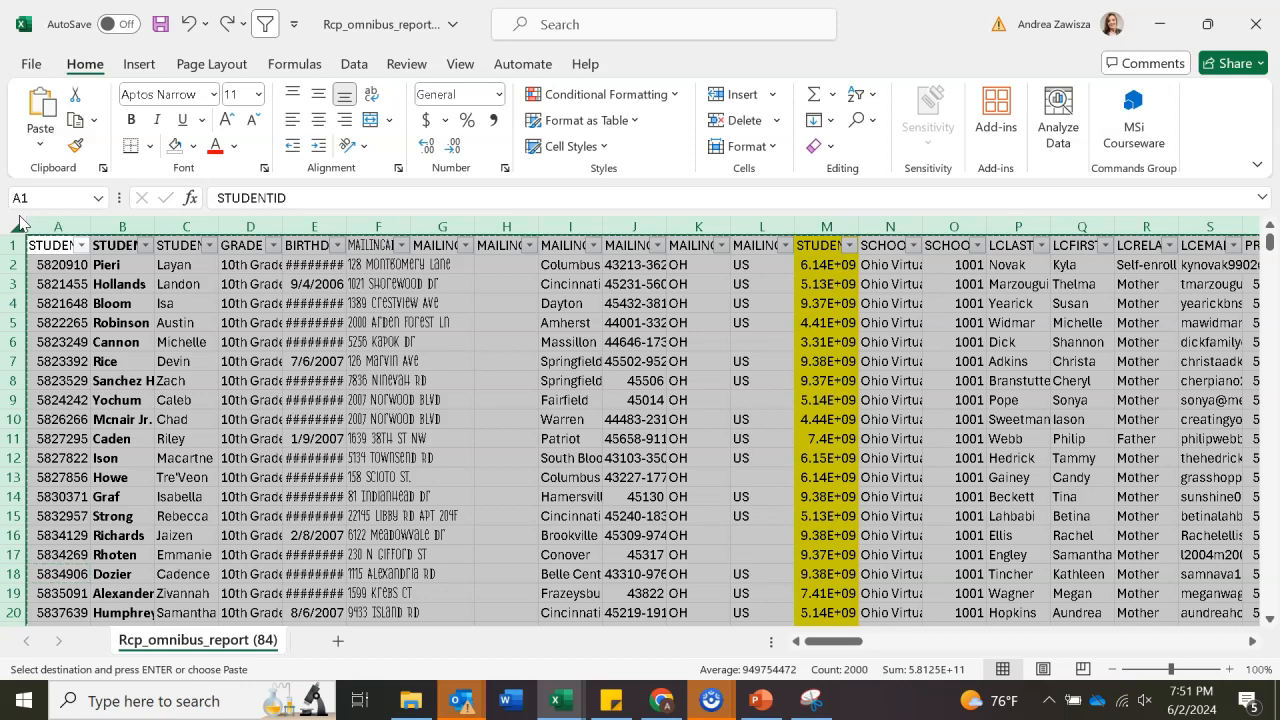
right_click(106, 278)
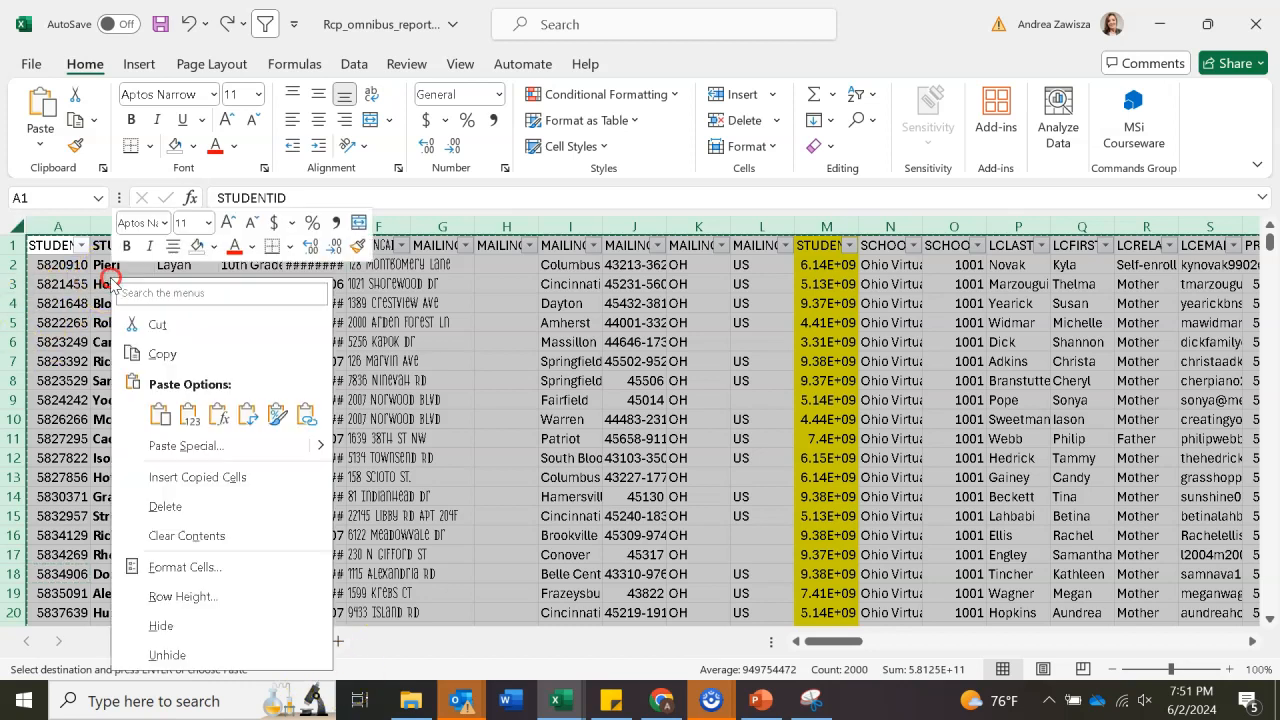
click(163, 354)
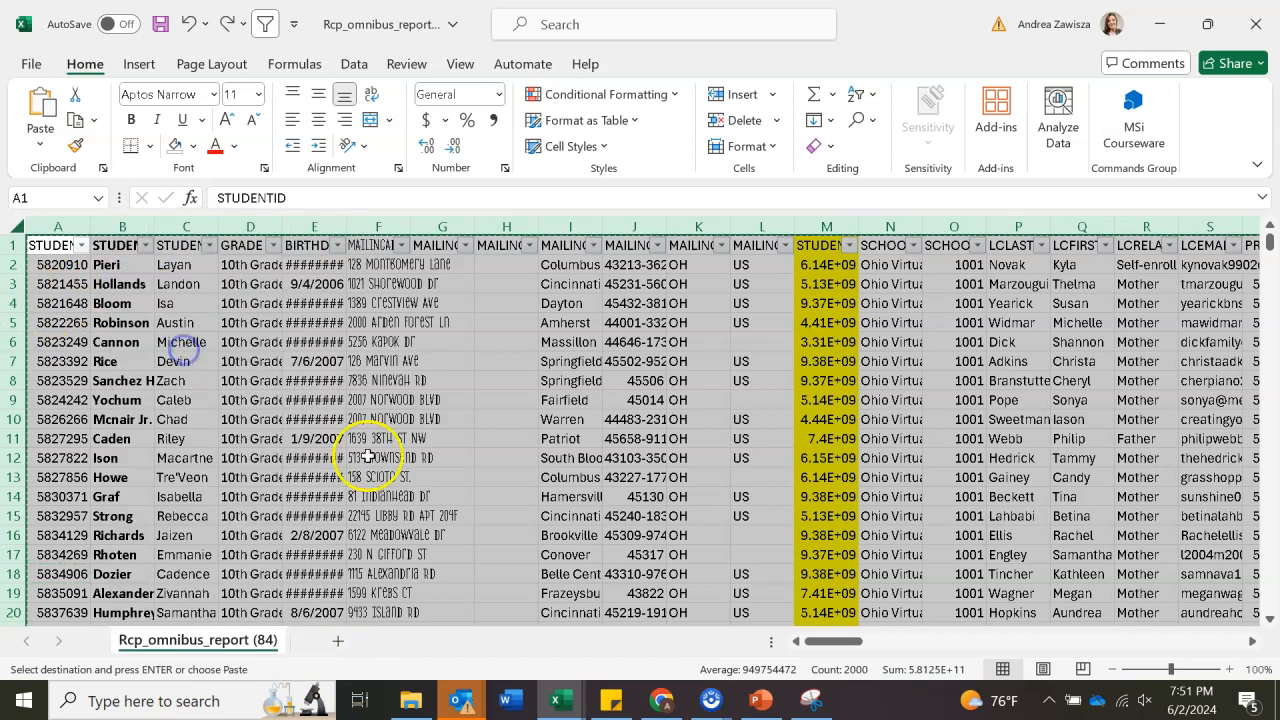
click(338, 648)
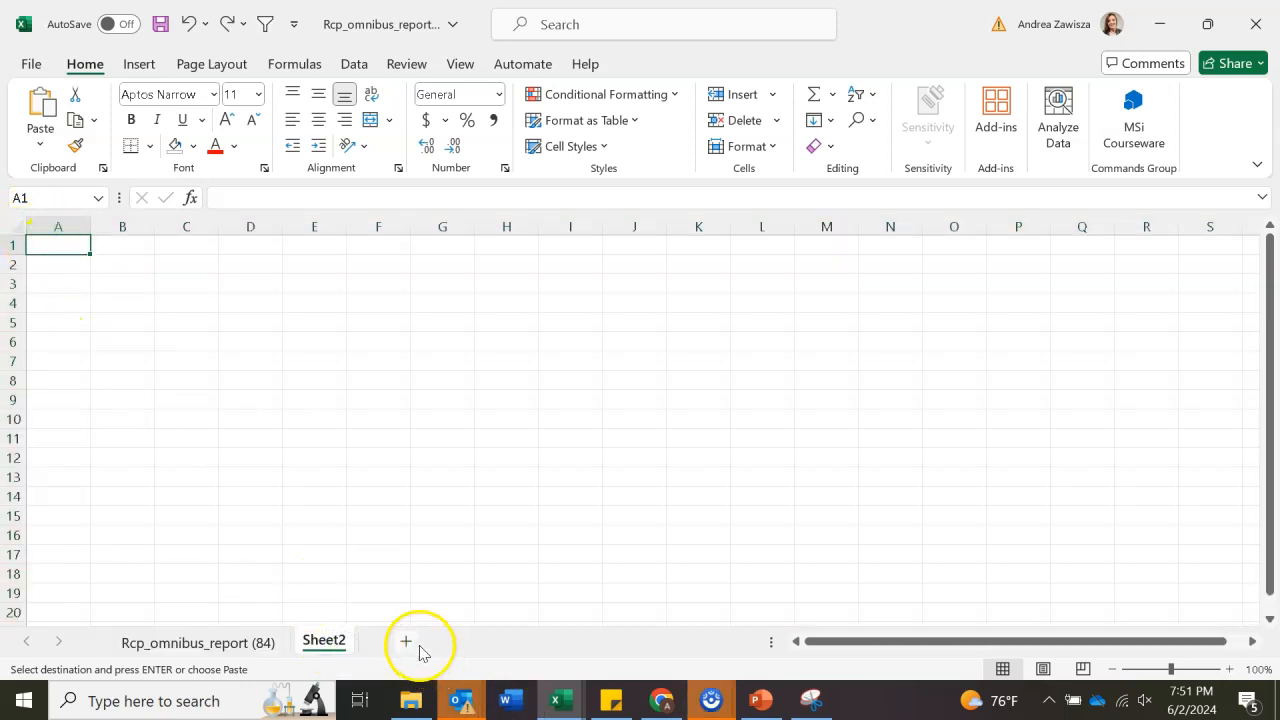
right_click(66, 245)
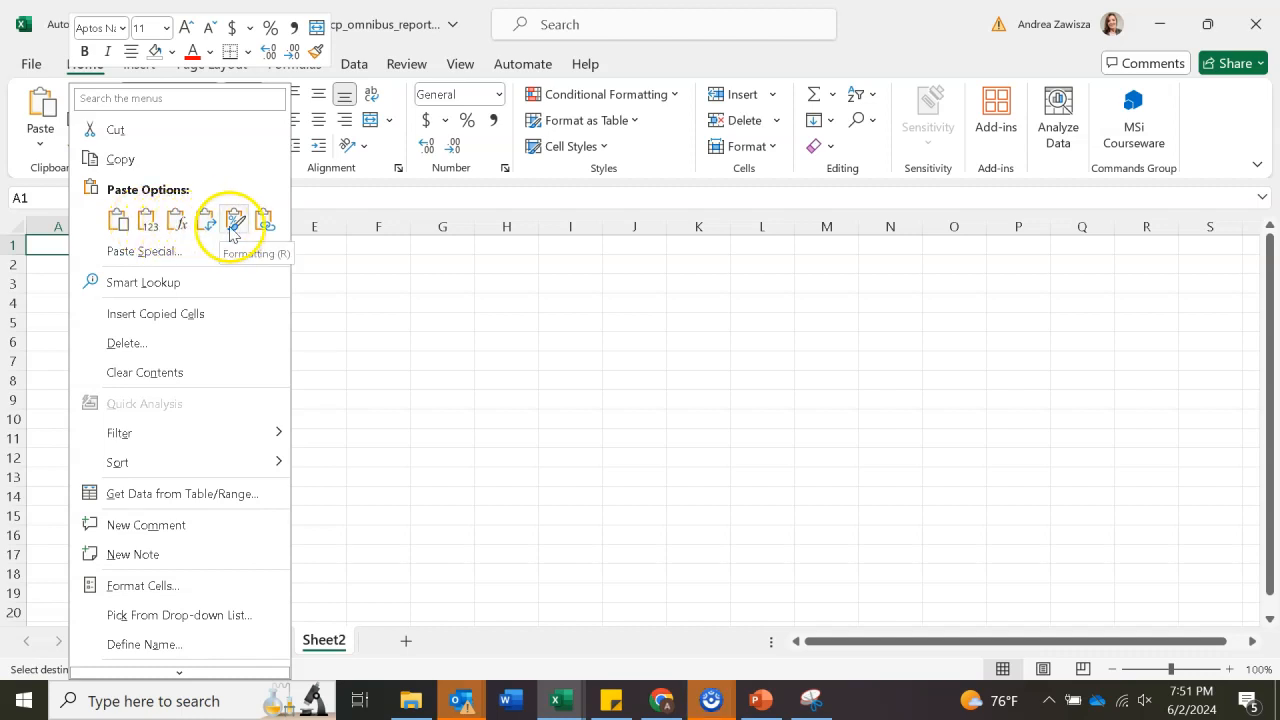
click(150, 219)
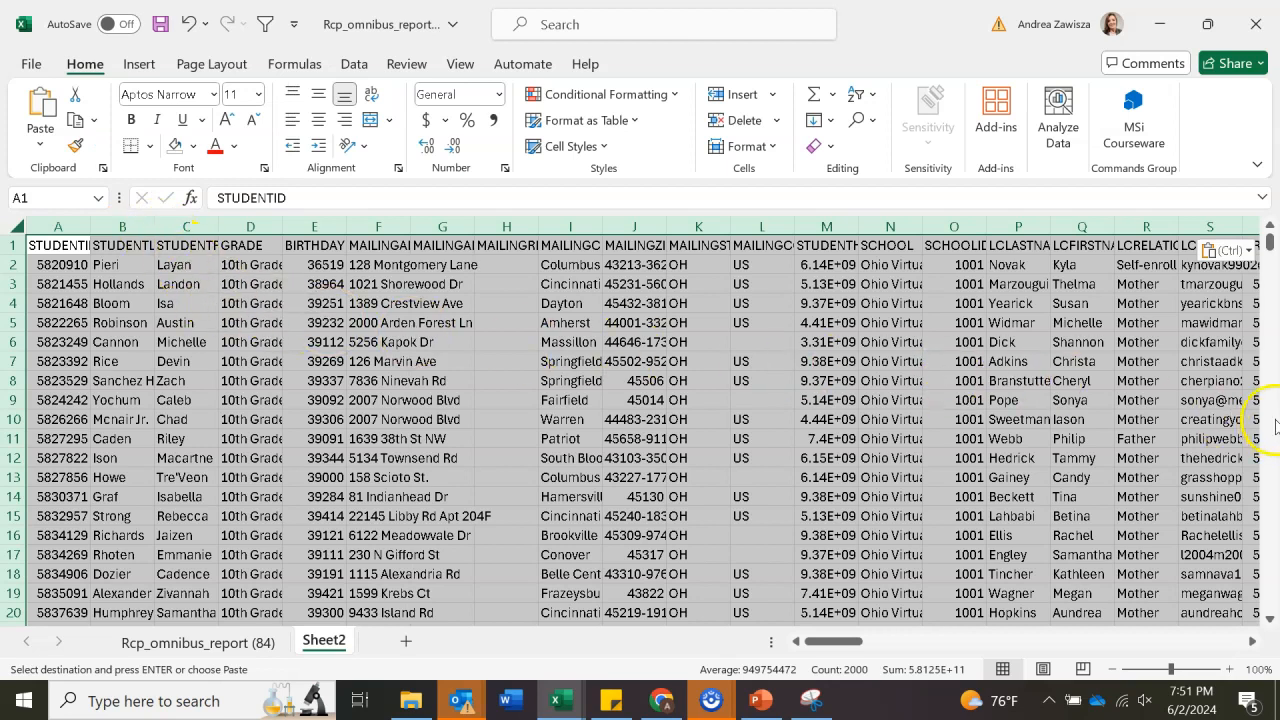
Step: Inspect the BIRTHDAY column among the pasted values in Sheet2
click(323, 261)
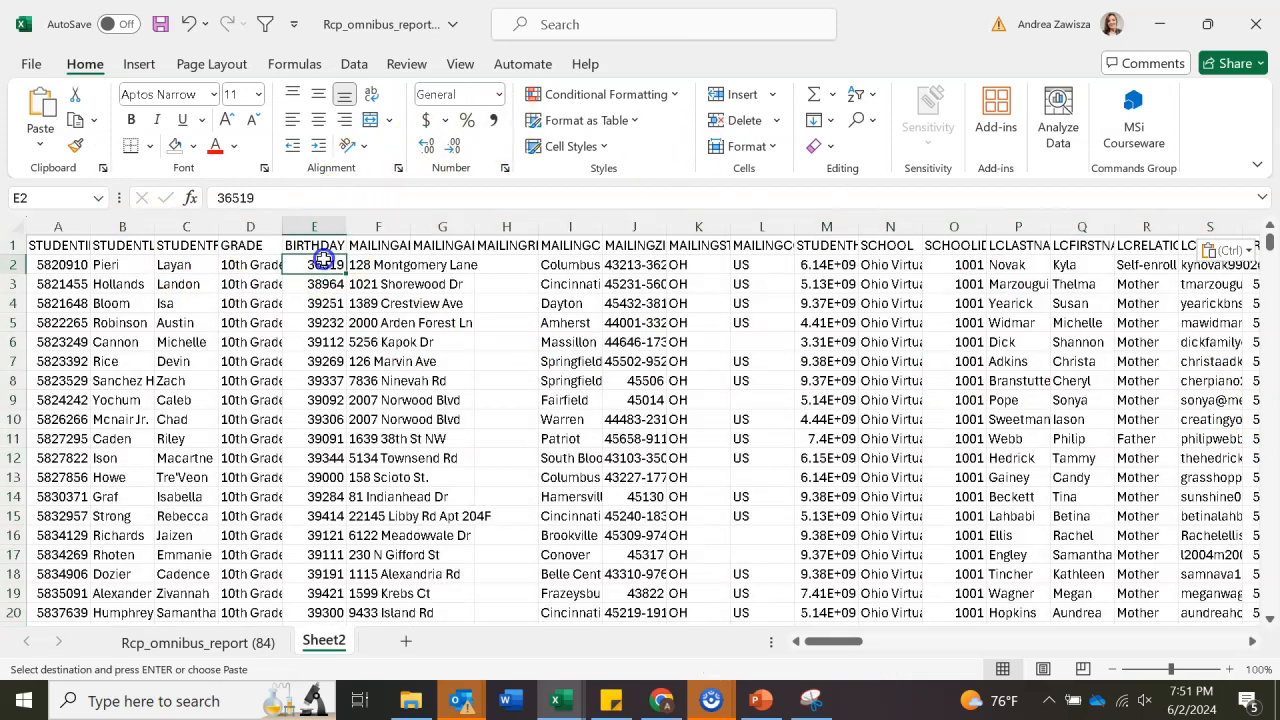
click(318, 227)
click(321, 343)
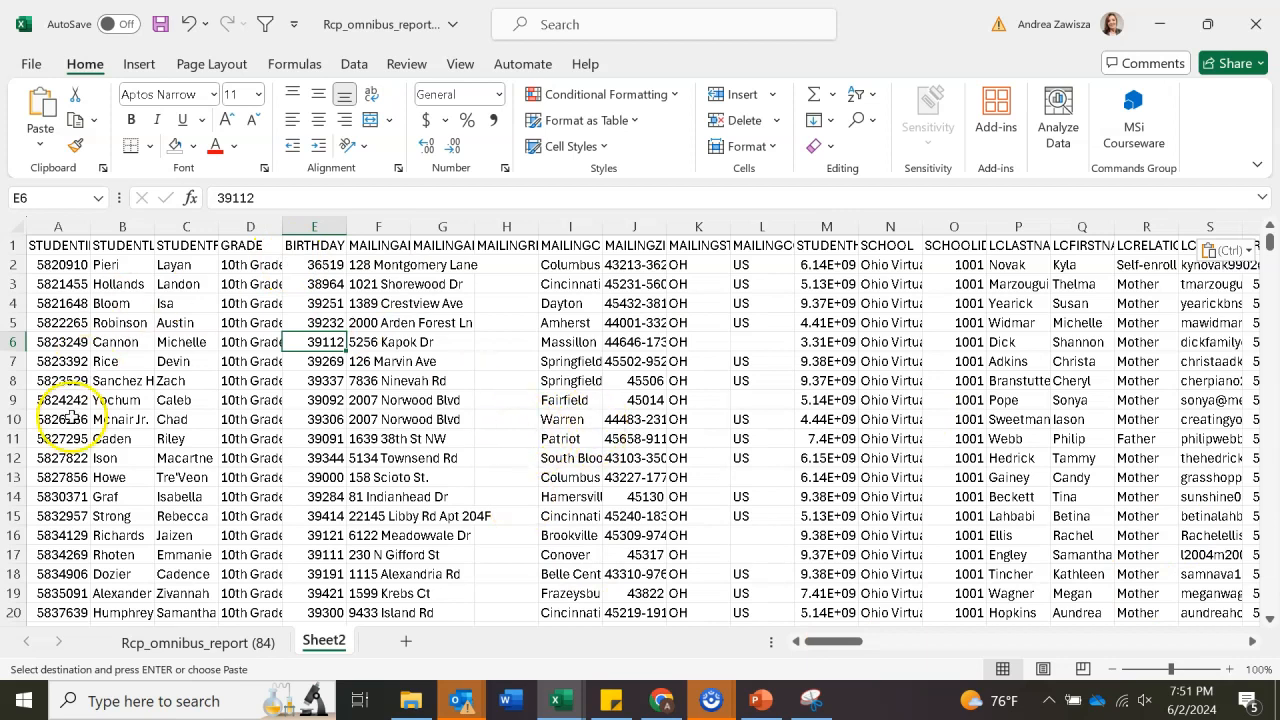
Step: Return to the Rcp_omnibus_report (84) sheet and fill the entire SCHOOL column with blue
click(228, 642)
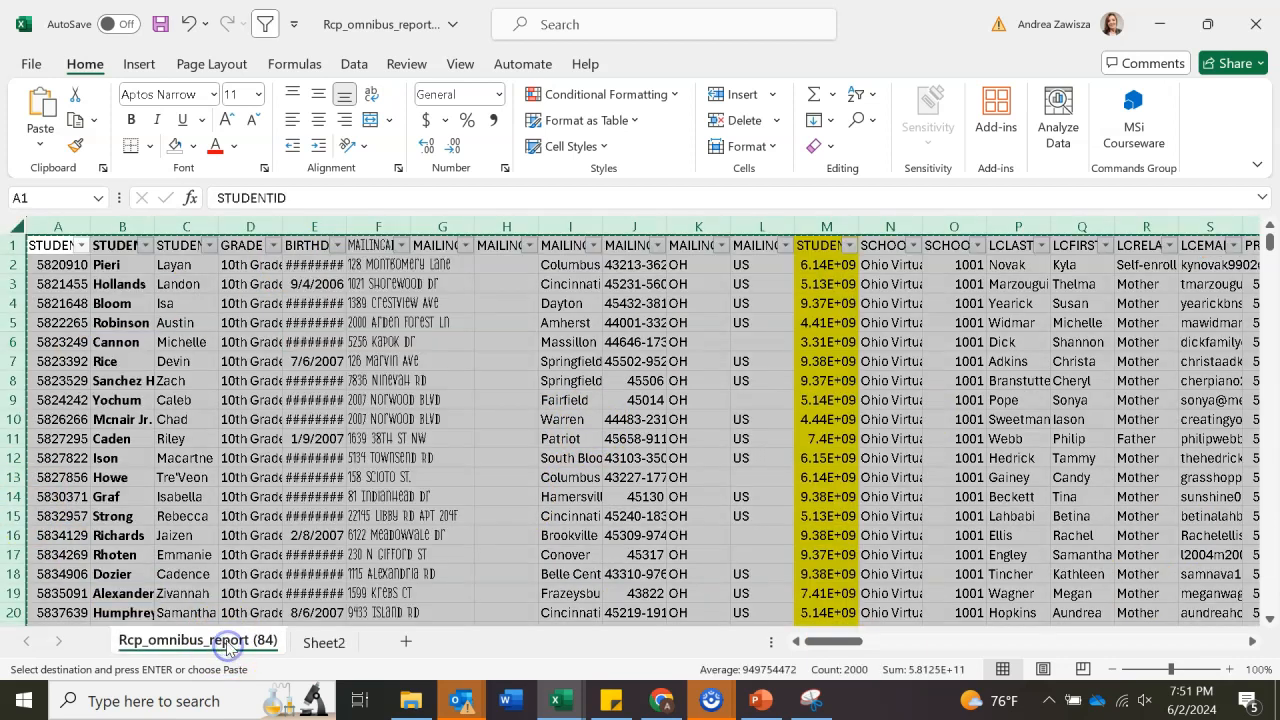
click(393, 300)
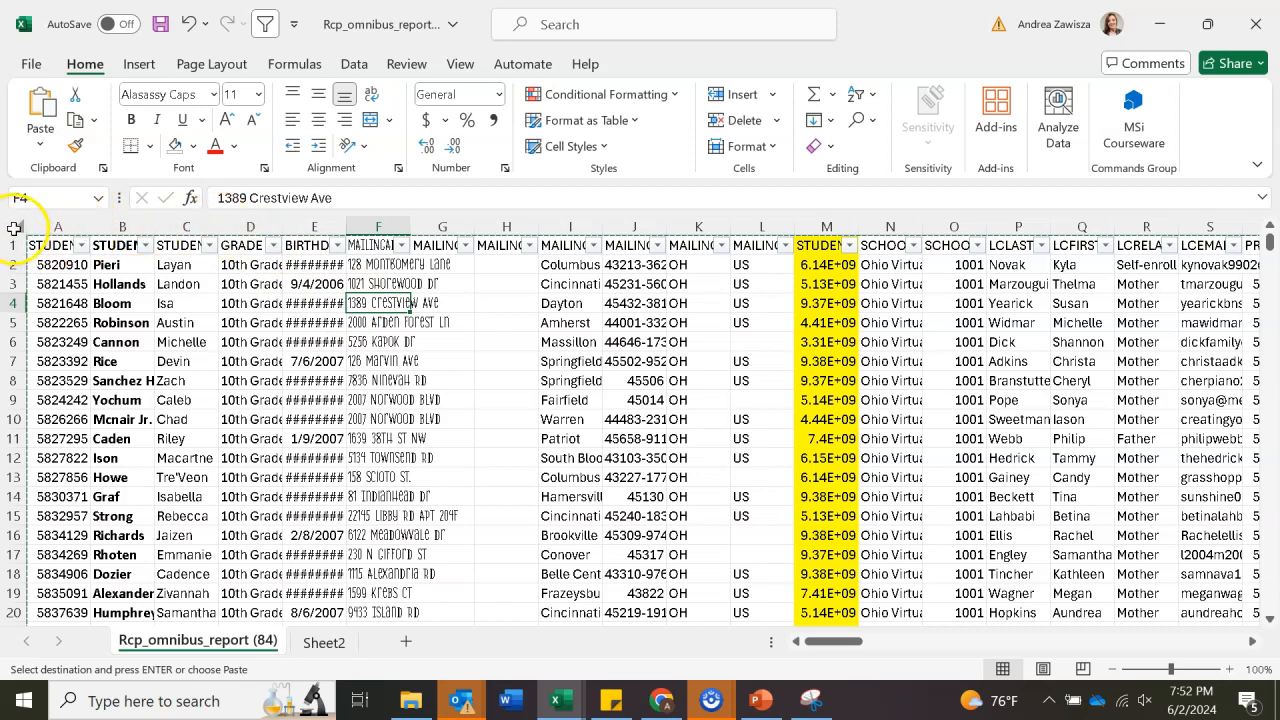
click(822, 377)
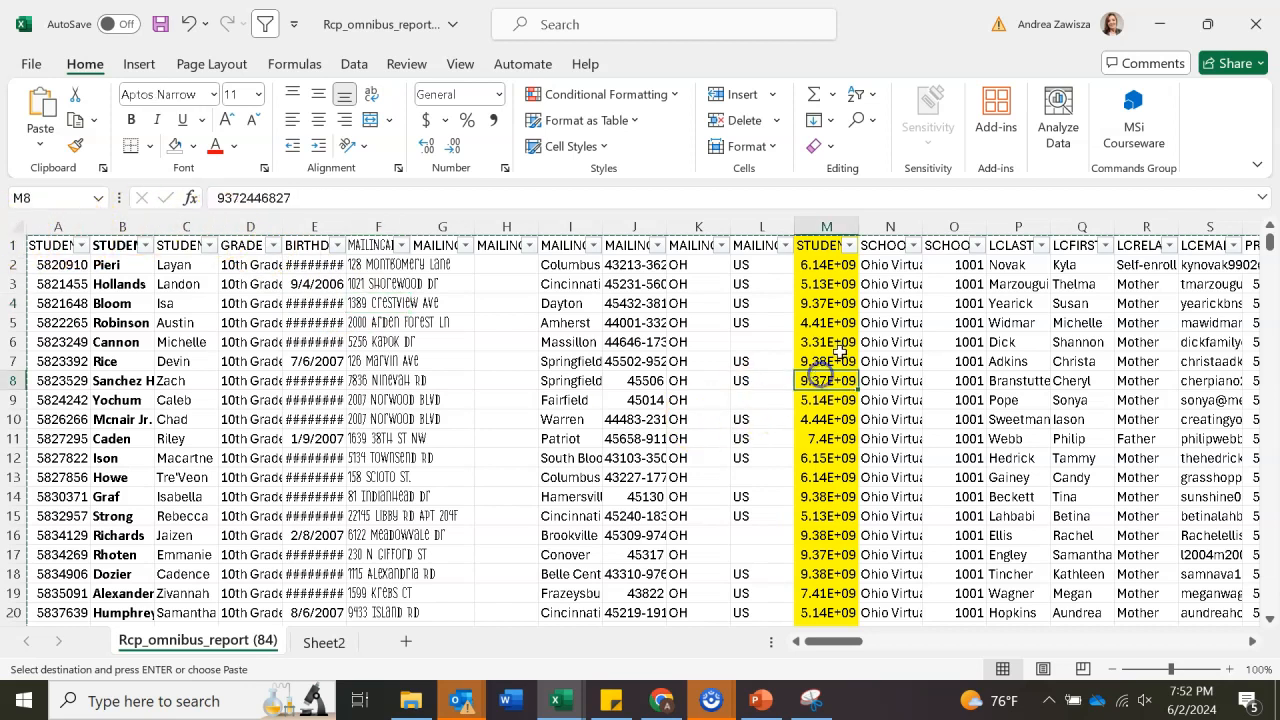
click(885, 224)
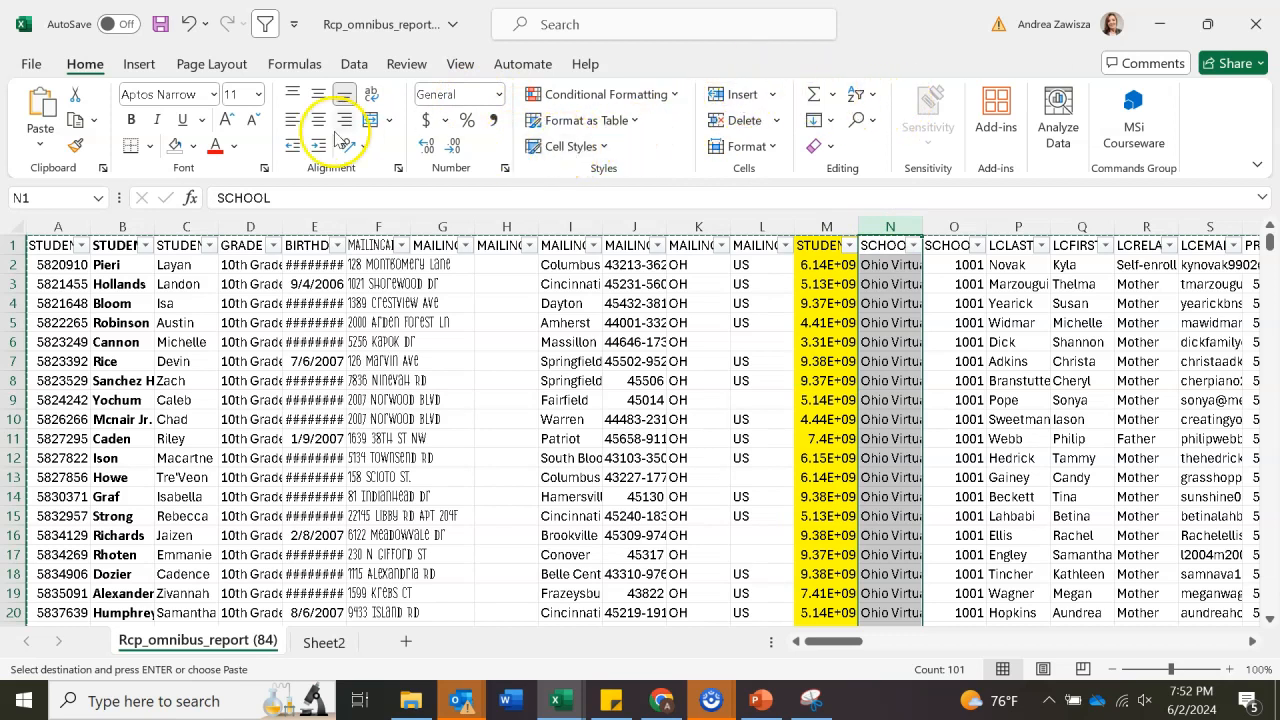
click(193, 146)
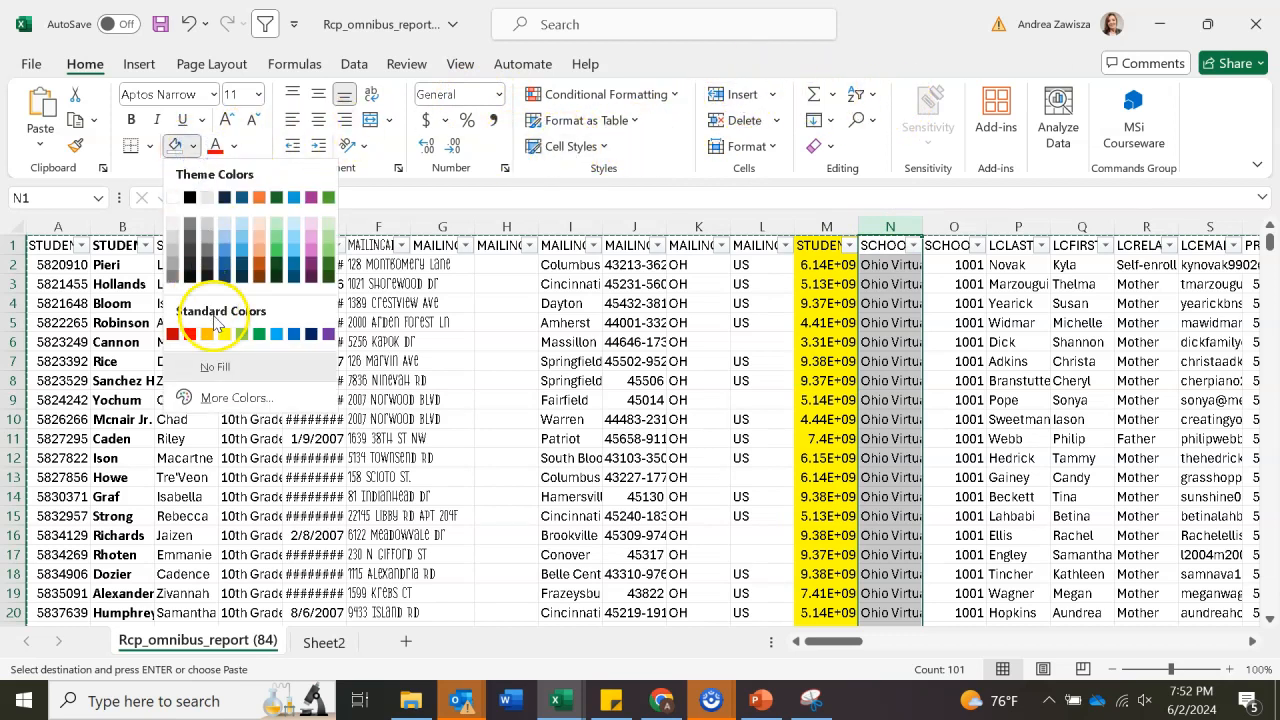
click(232, 250)
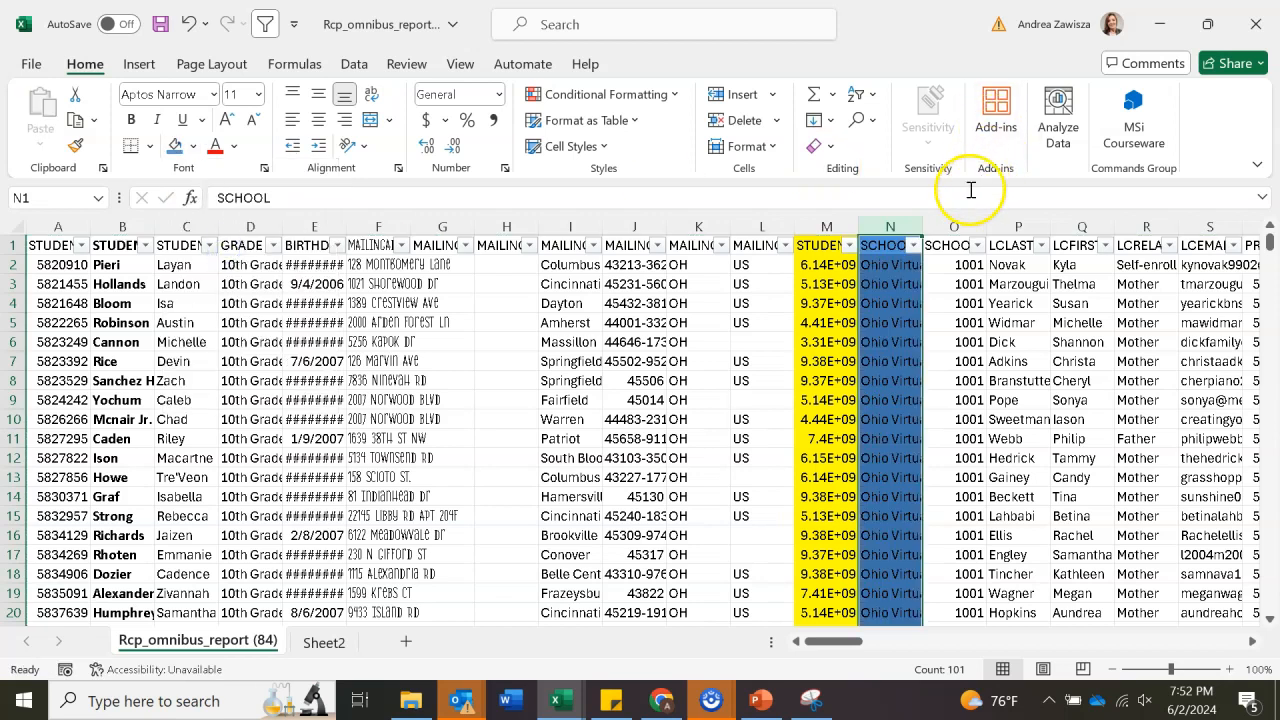
Step: Fill the entire SCHOOLID column with the standard light green colour
click(955, 227)
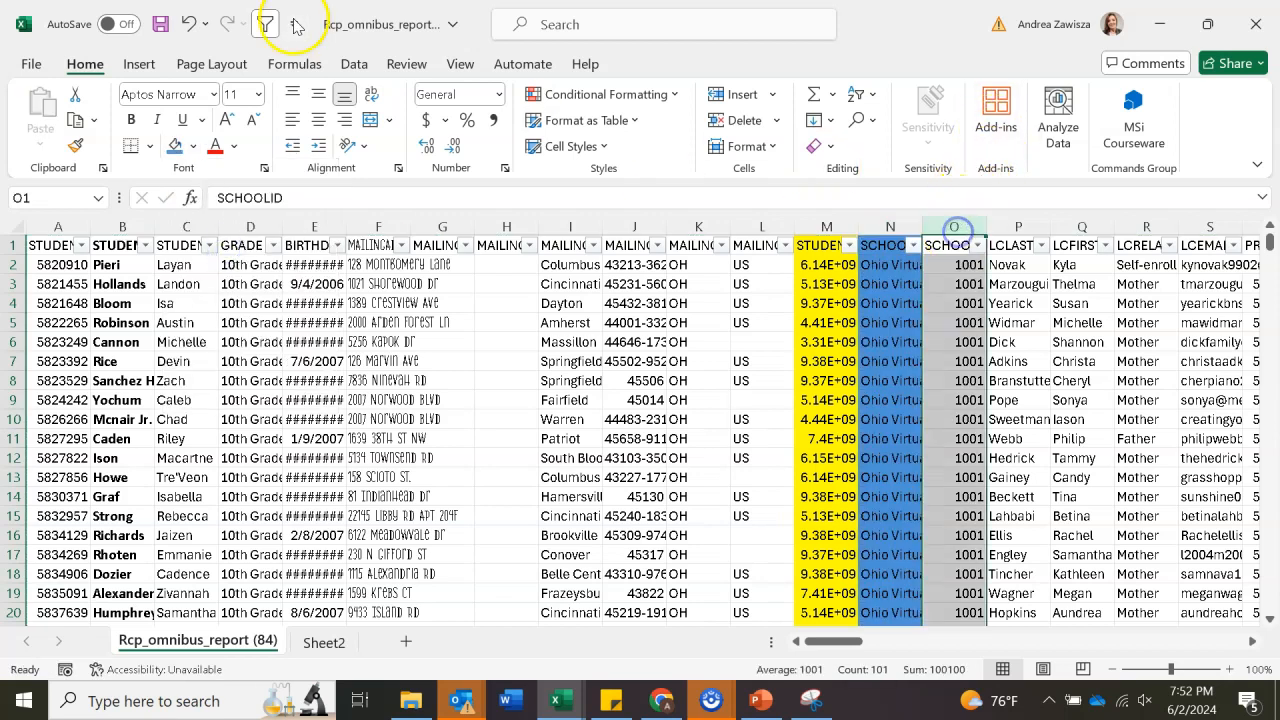
click(193, 146)
click(241, 333)
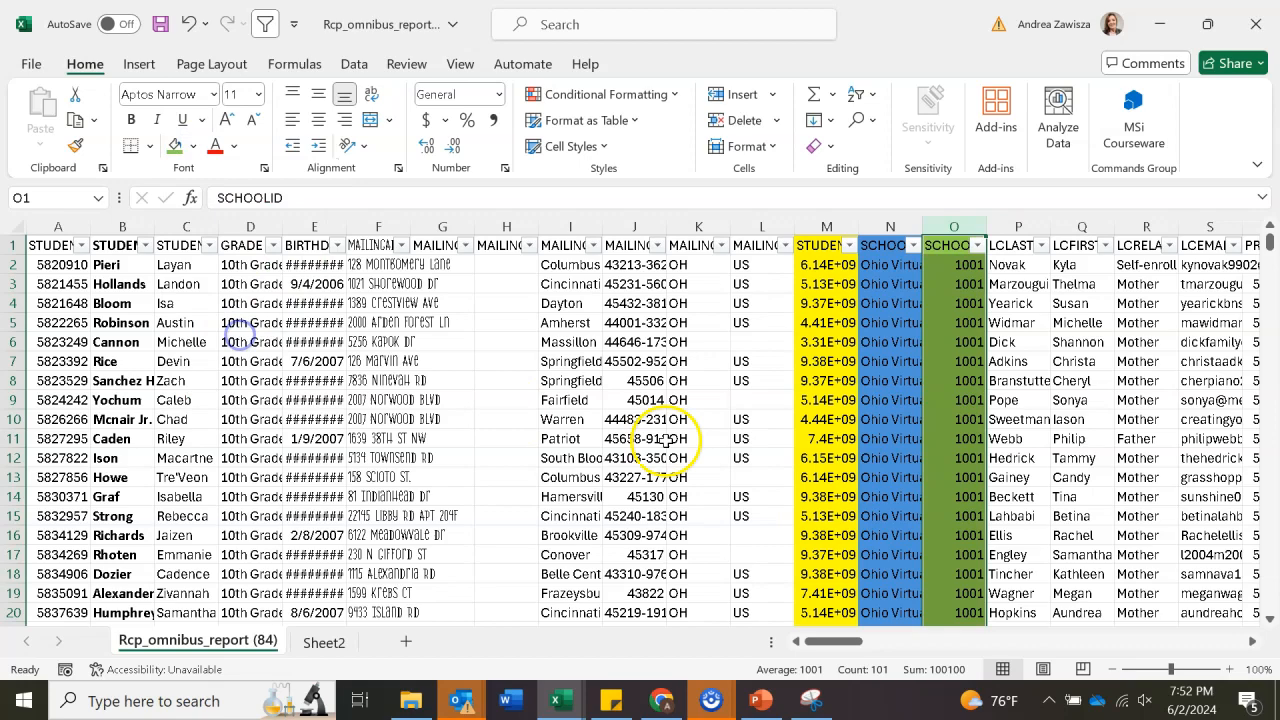
click(675, 438)
Step: Apply All Borders to the report's whole data range, A1 through V101
drag(50, 245, 1127, 586)
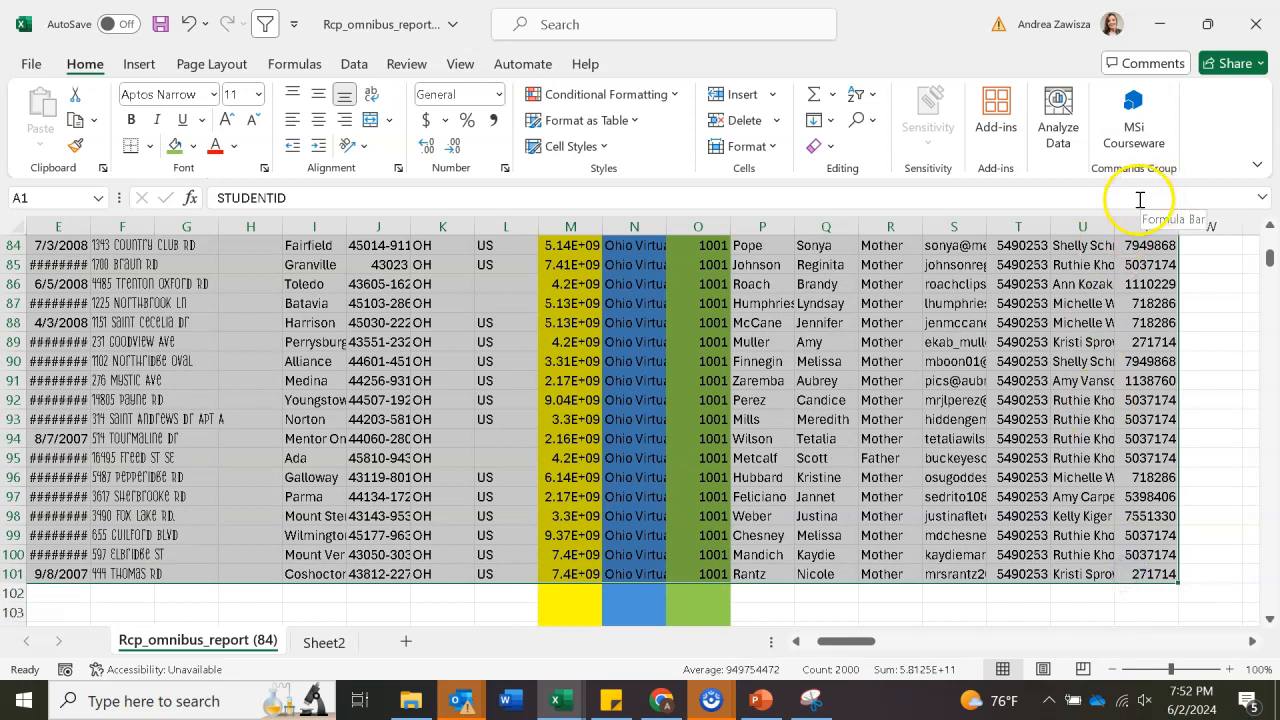
click(148, 149)
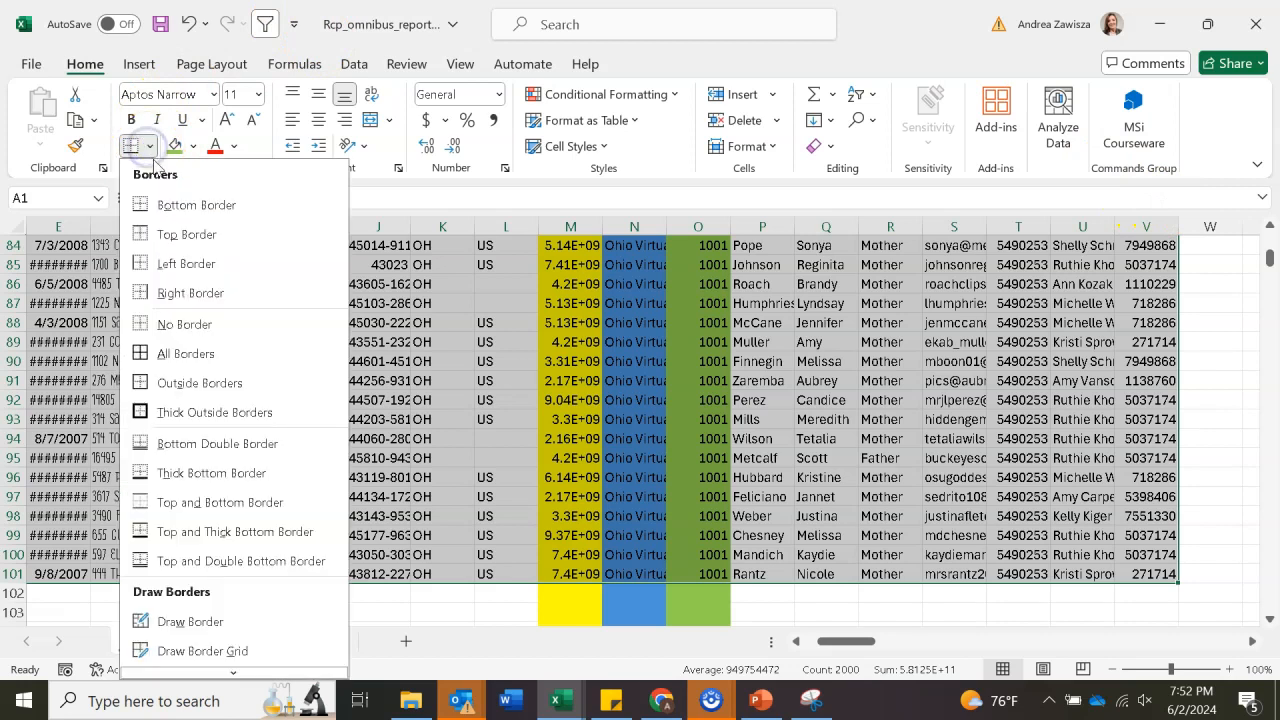
click(151, 148)
click(151, 148)
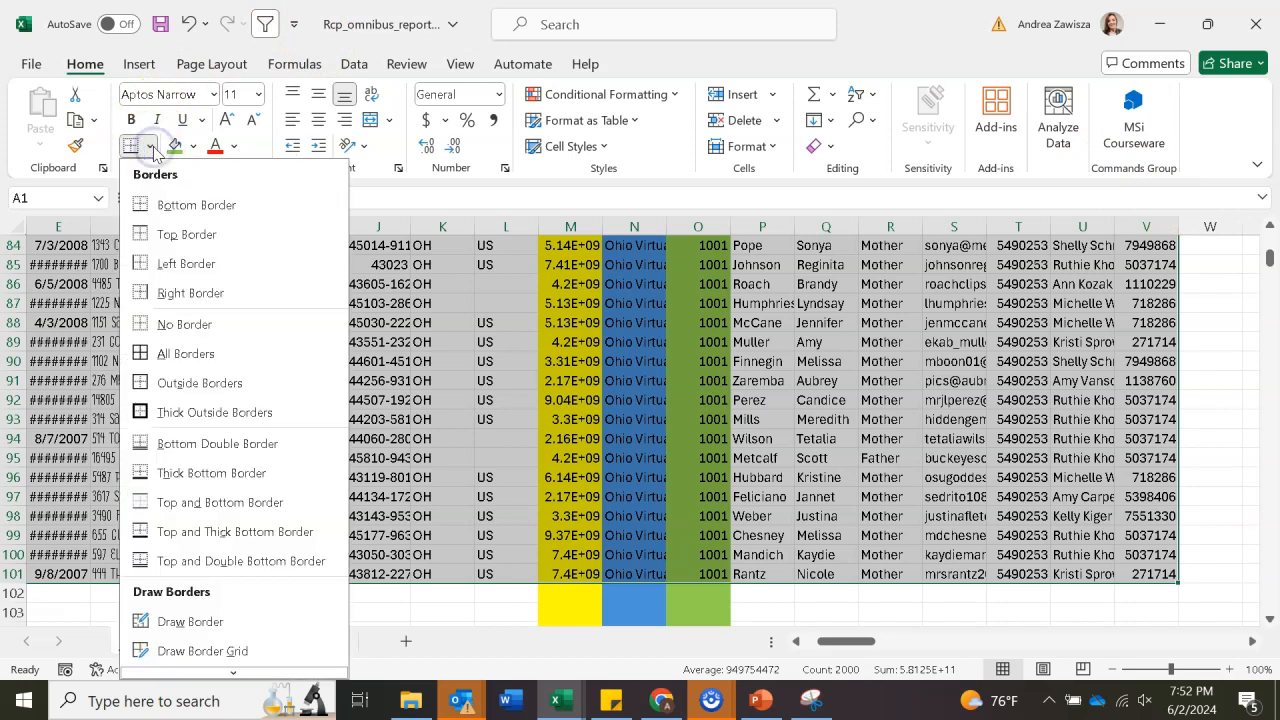
click(176, 354)
key(ctrl+Home)
click(812, 437)
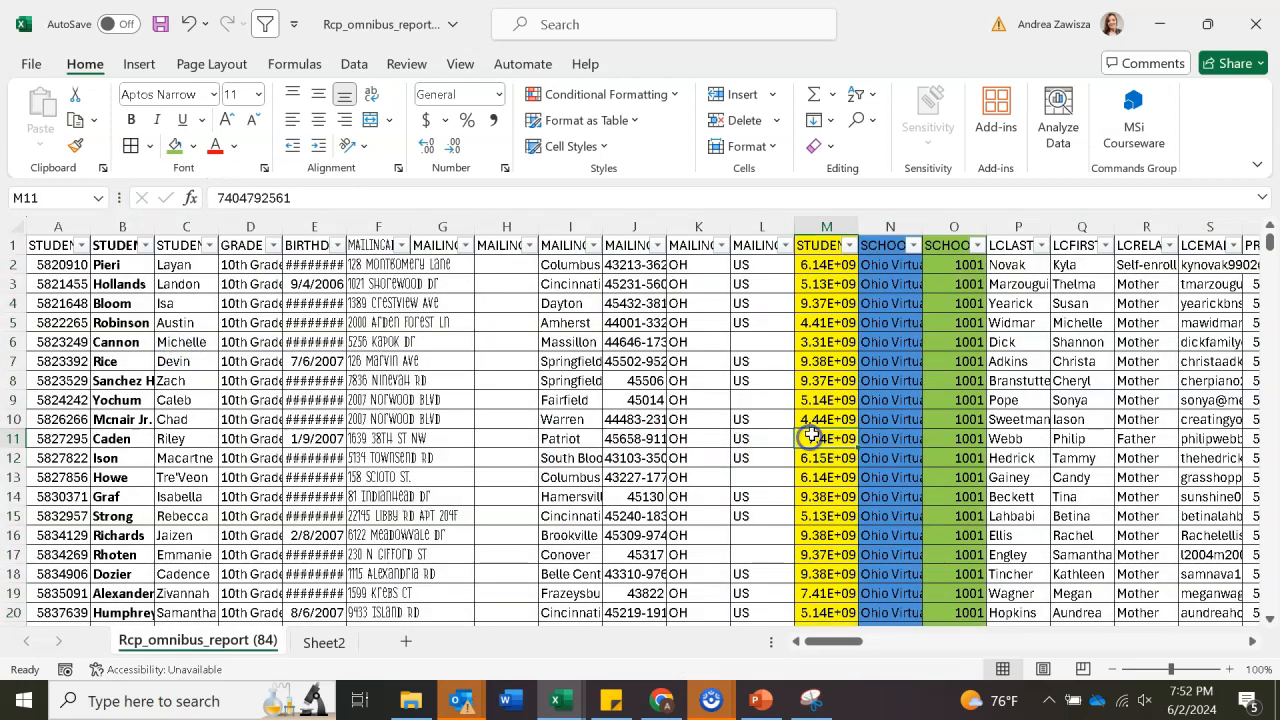